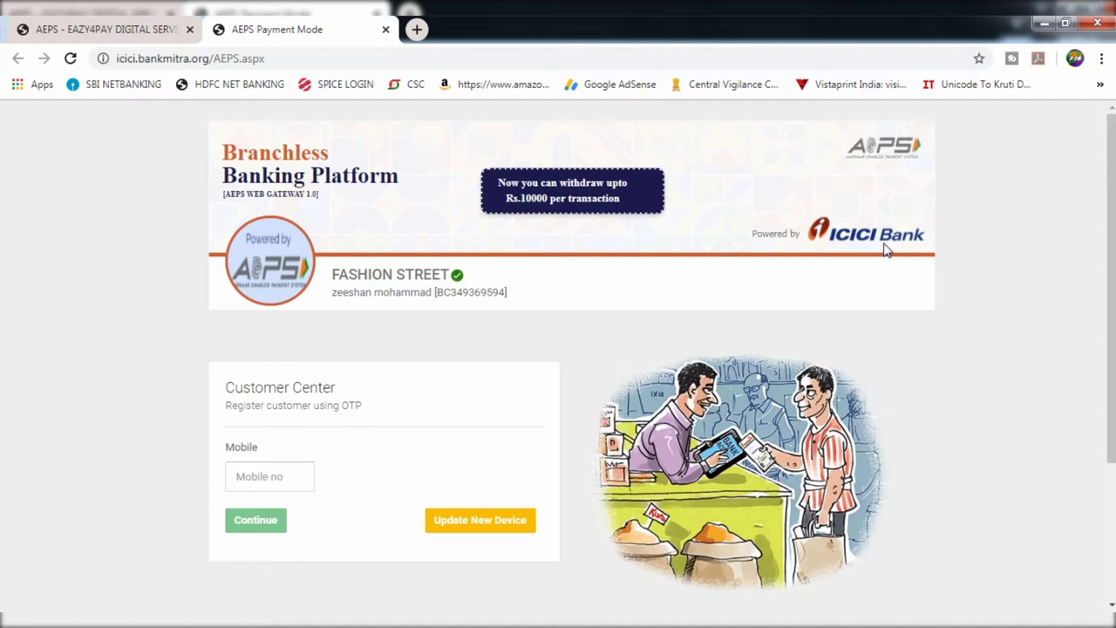
{"action": "scroll", "coordinate": [868, 266], "scroll_direction": "down", "scroll_amount": 1}
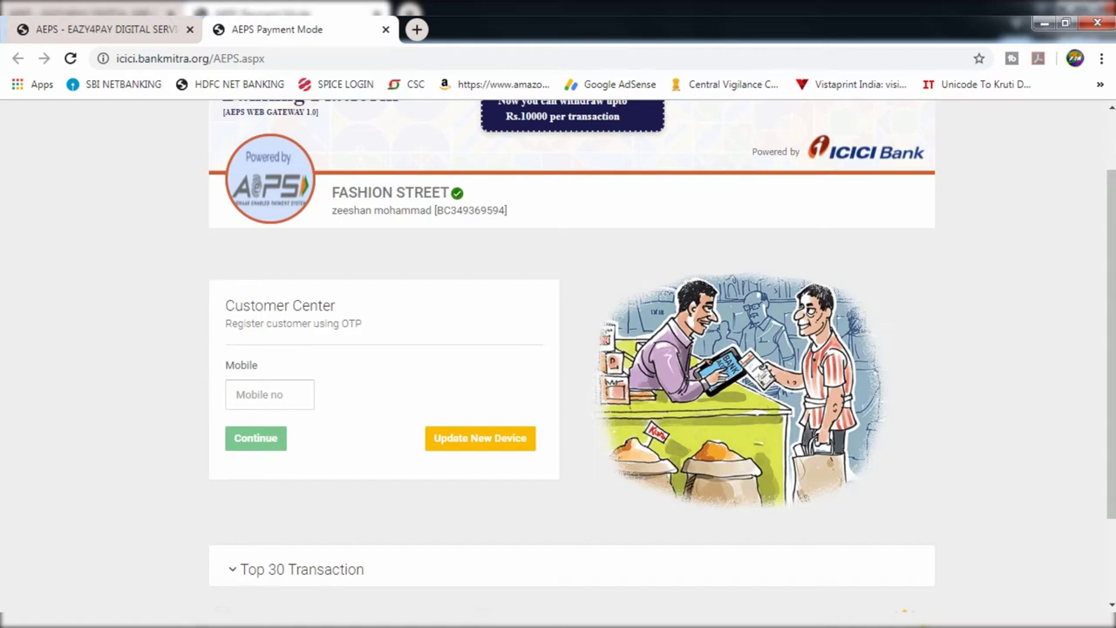
{"action": "left_click", "coordinate": [269, 394]}
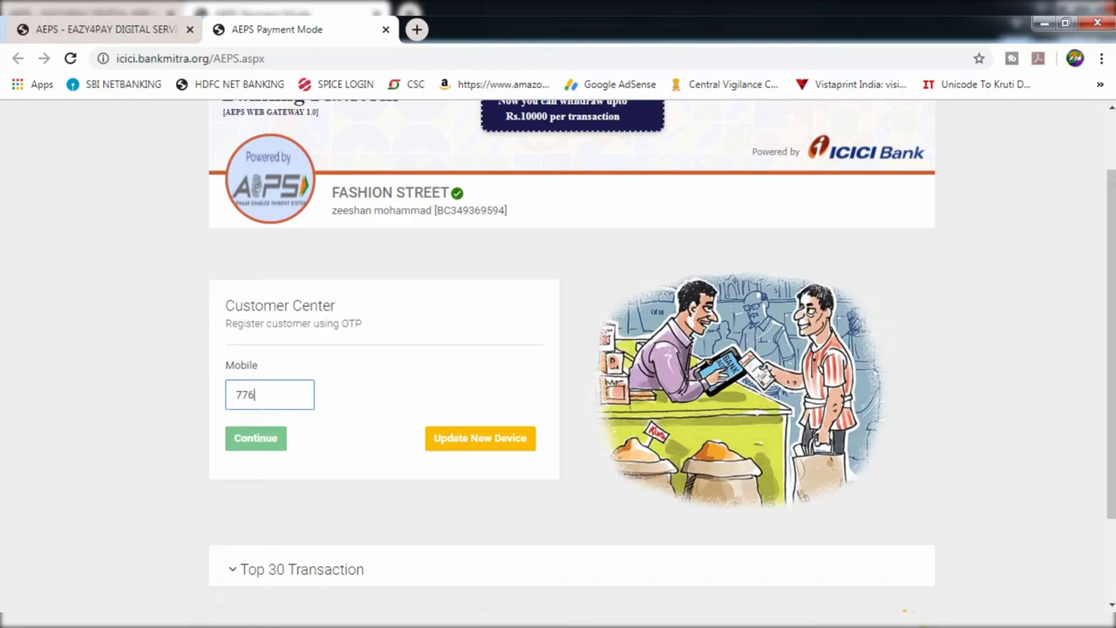
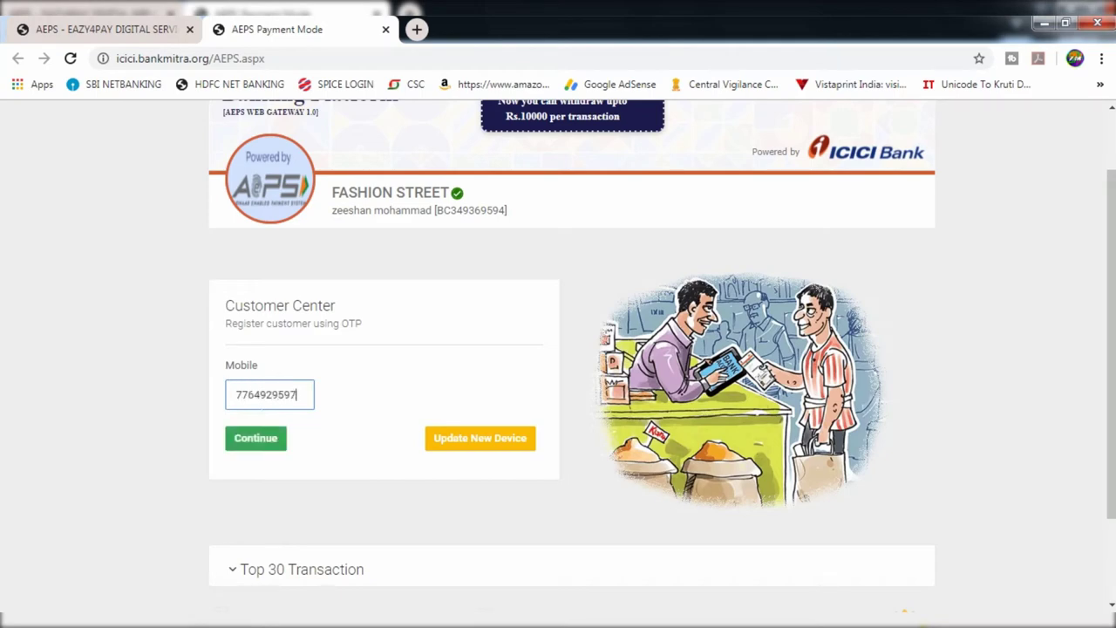
{"action": "left_click", "coordinate": [257, 436]}
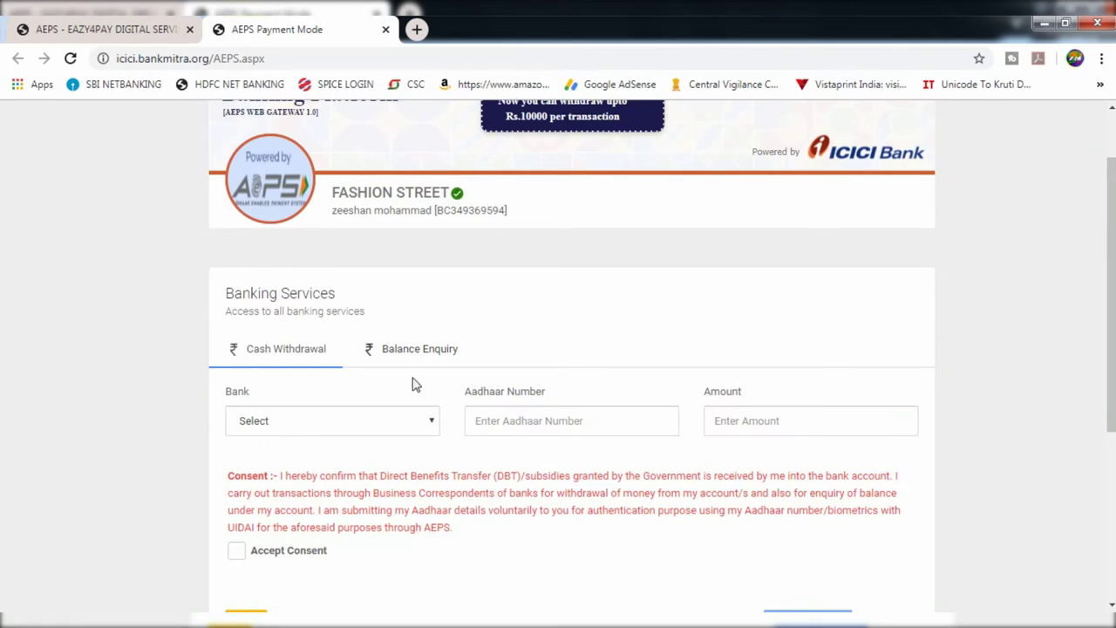
{"action": "scroll", "coordinate": [413, 381], "scroll_direction": "down", "scroll_amount": 2}
{"action": "scroll", "coordinate": [516, 374], "scroll_direction": "down", "scroll_amount": 1}
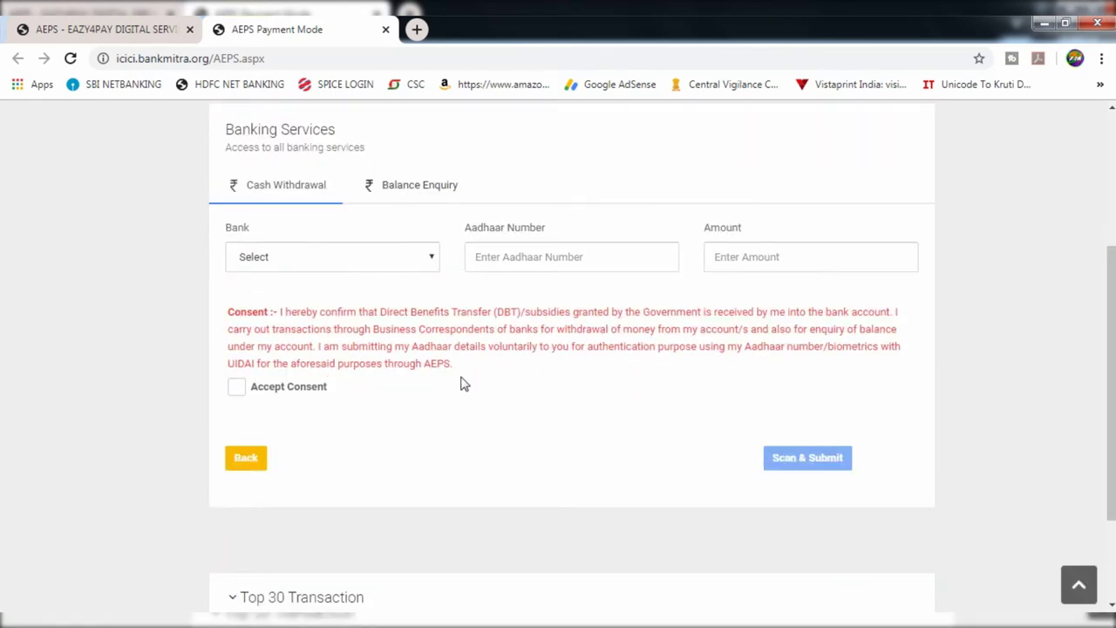
{"action": "left_click", "coordinate": [246, 457]}
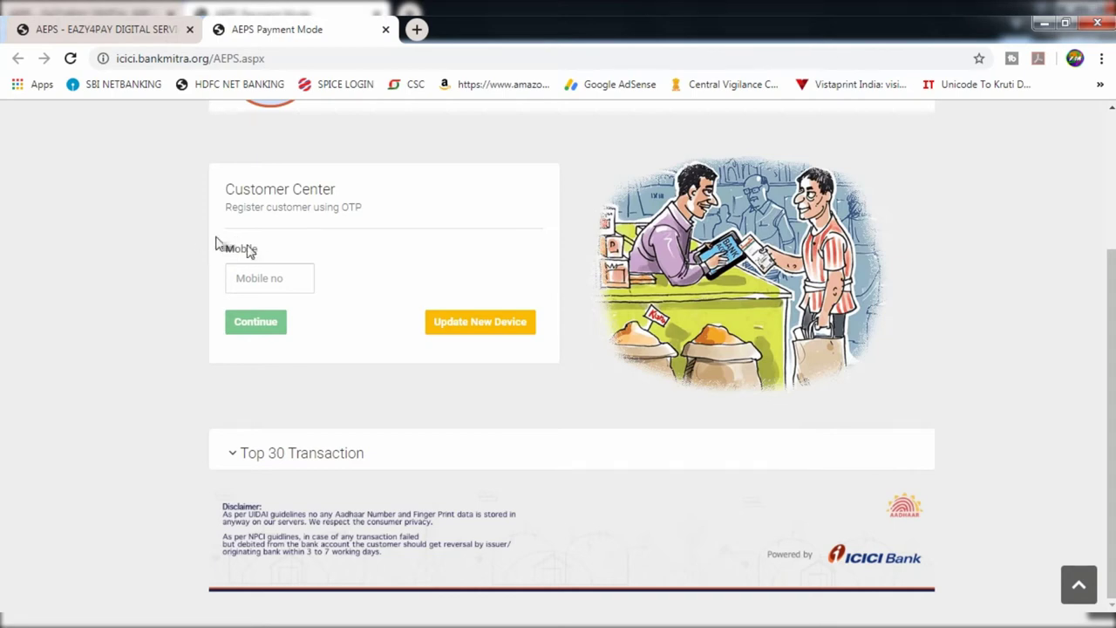
- Start the new-device update and verify it with the received OTP
{"action": "left_click", "coordinate": [457, 329]}
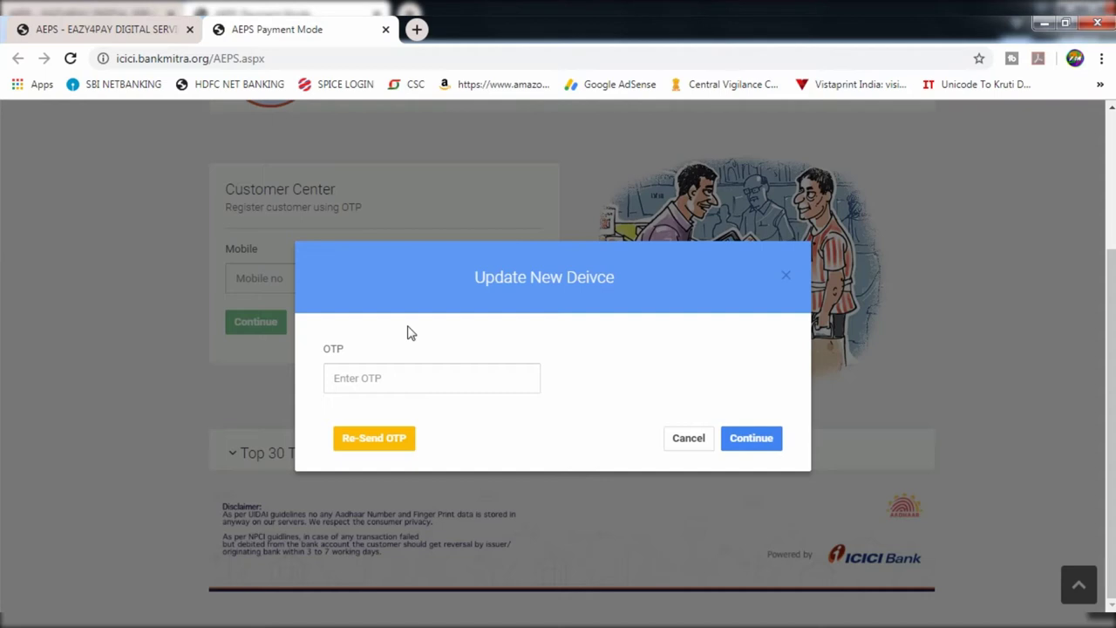
{"action": "left_click", "coordinate": [432, 378]}
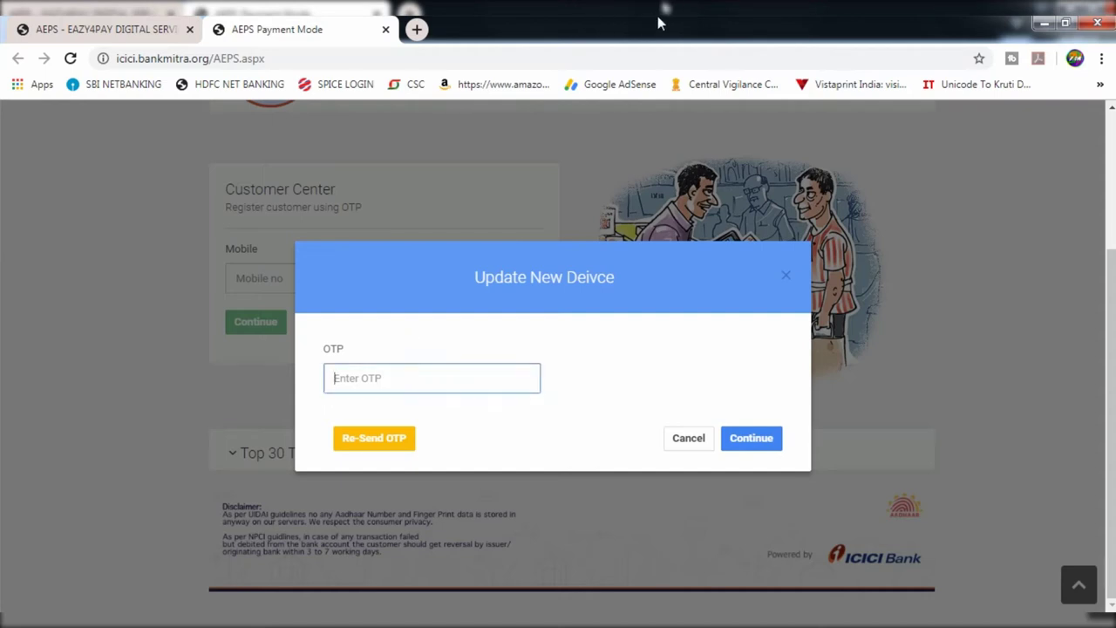
{"action": "left_click", "coordinate": [767, 444]}
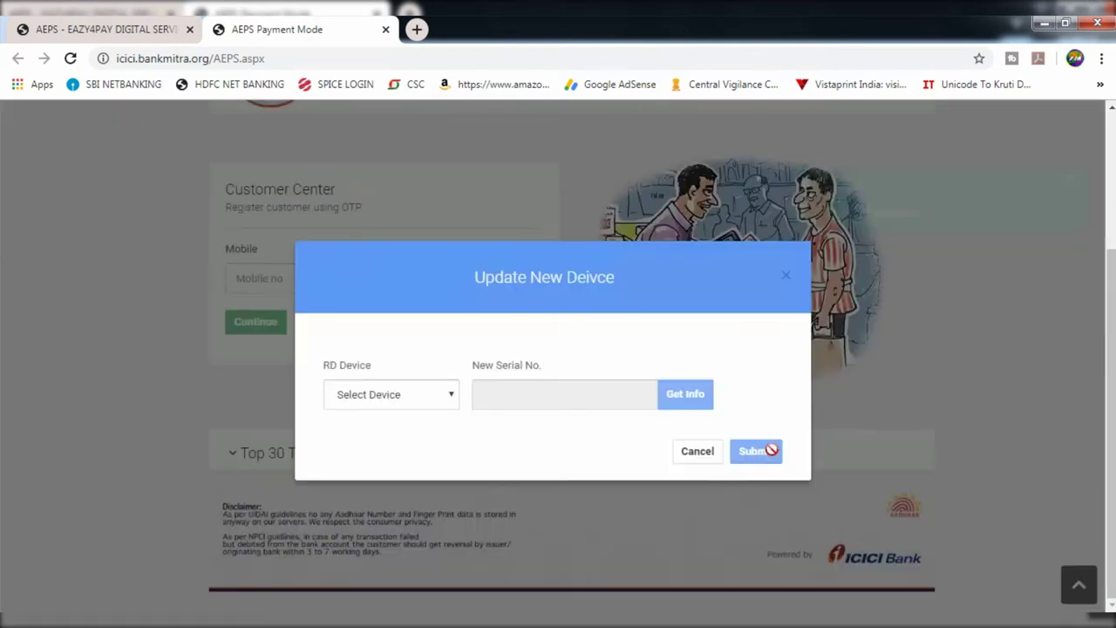
- Try registering the Mantra RD device, see it rejected as already registered, and close the dialog
{"action": "left_click", "coordinate": [375, 398]}
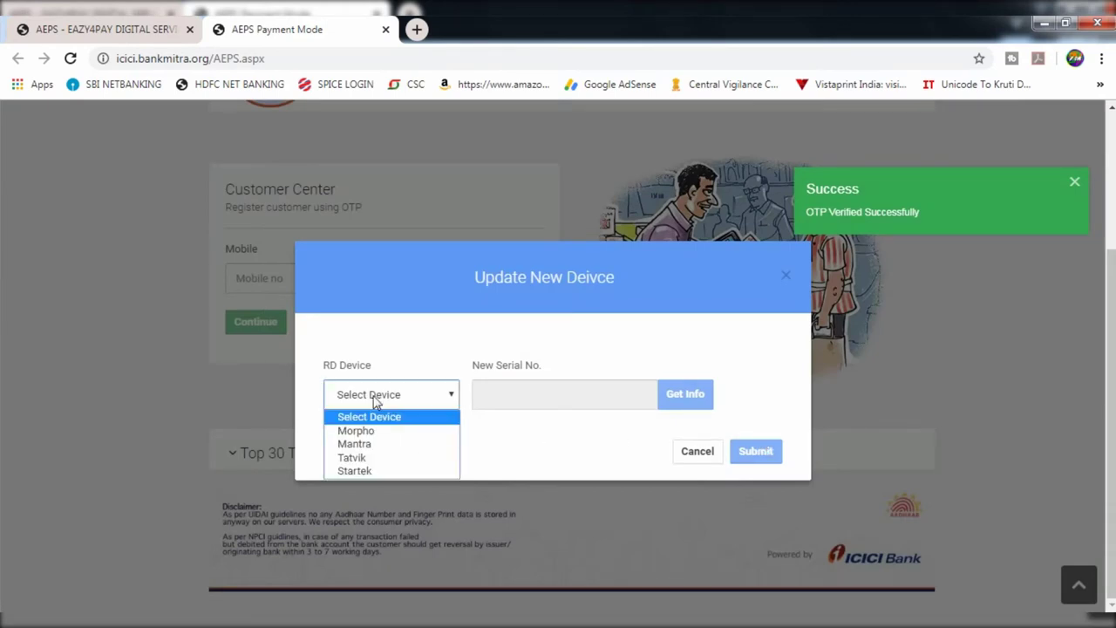
{"action": "left_click", "coordinate": [367, 446]}
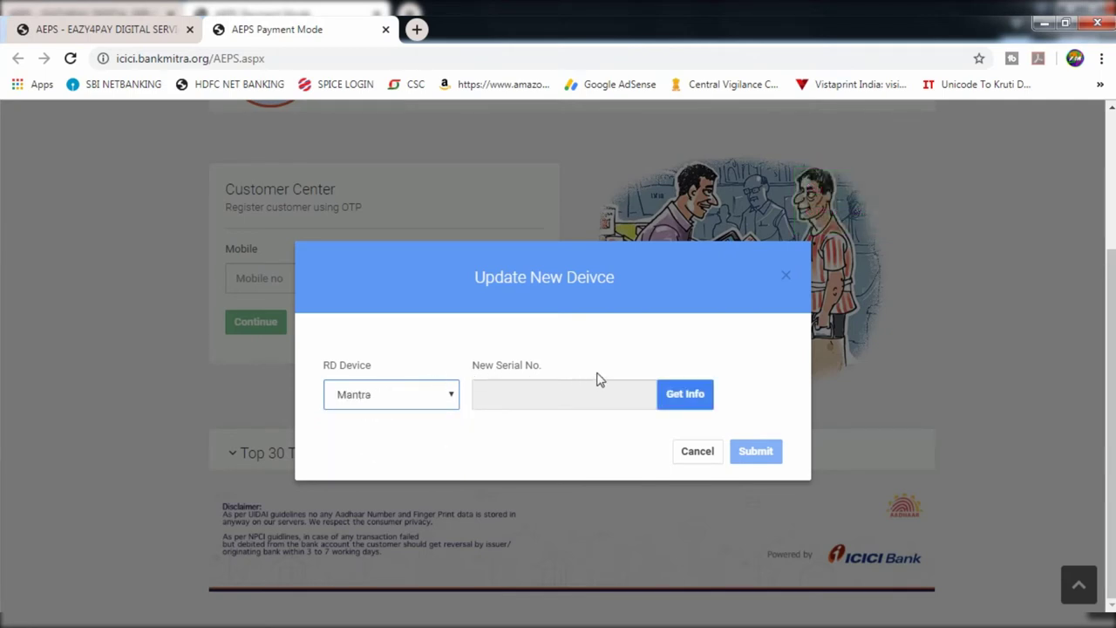
{"action": "left_click", "coordinate": [686, 404]}
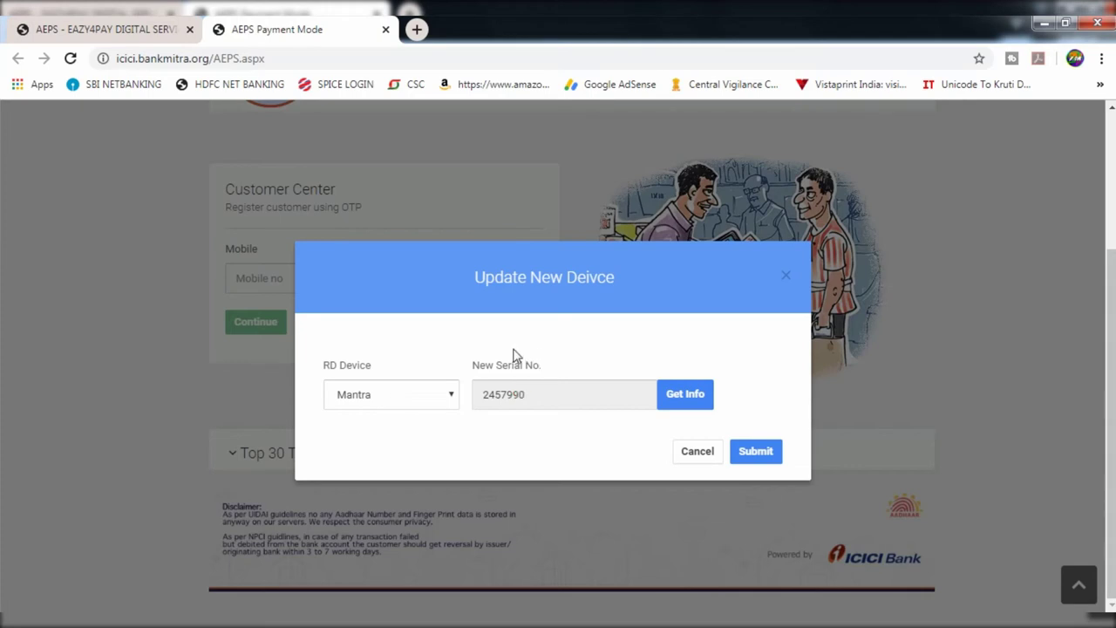
{"action": "left_click", "coordinate": [785, 460]}
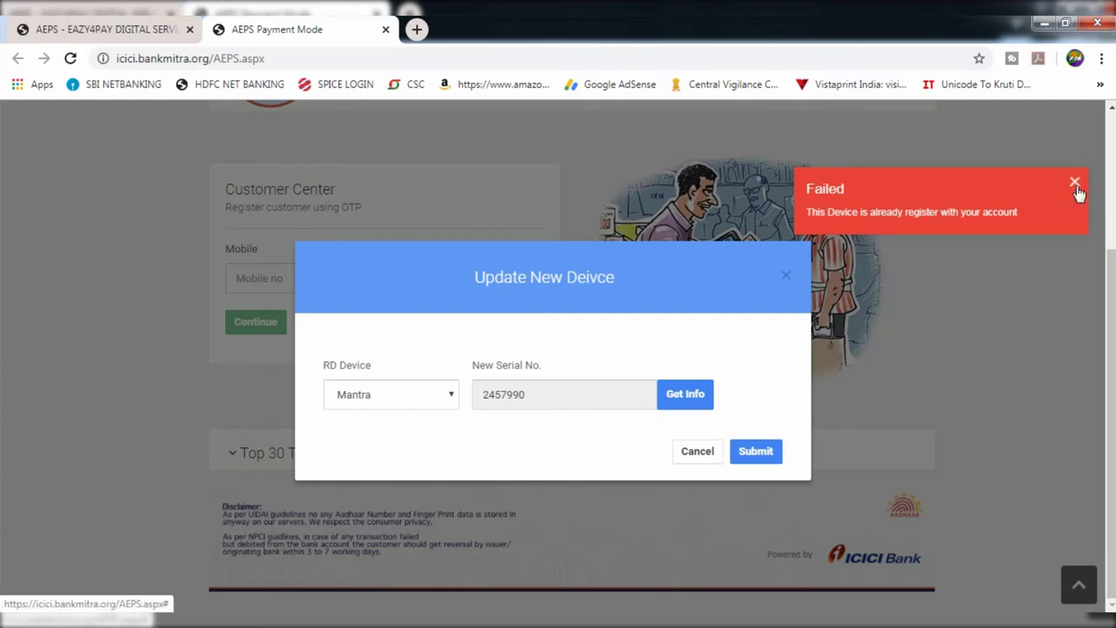
{"action": "left_click", "coordinate": [1077, 187]}
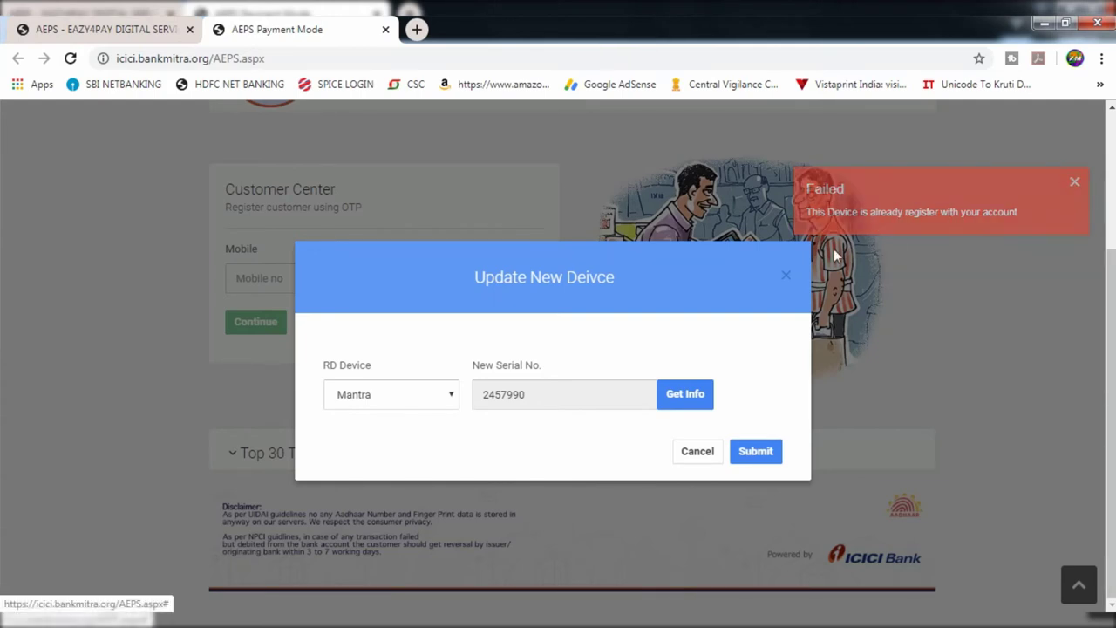
{"action": "left_click", "coordinate": [788, 279]}
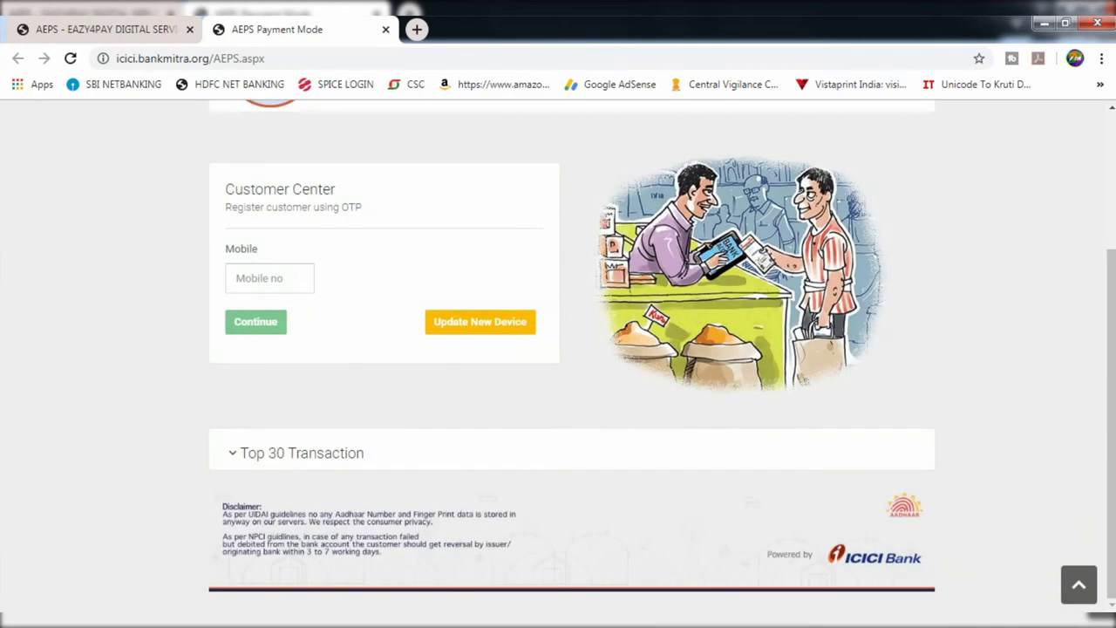
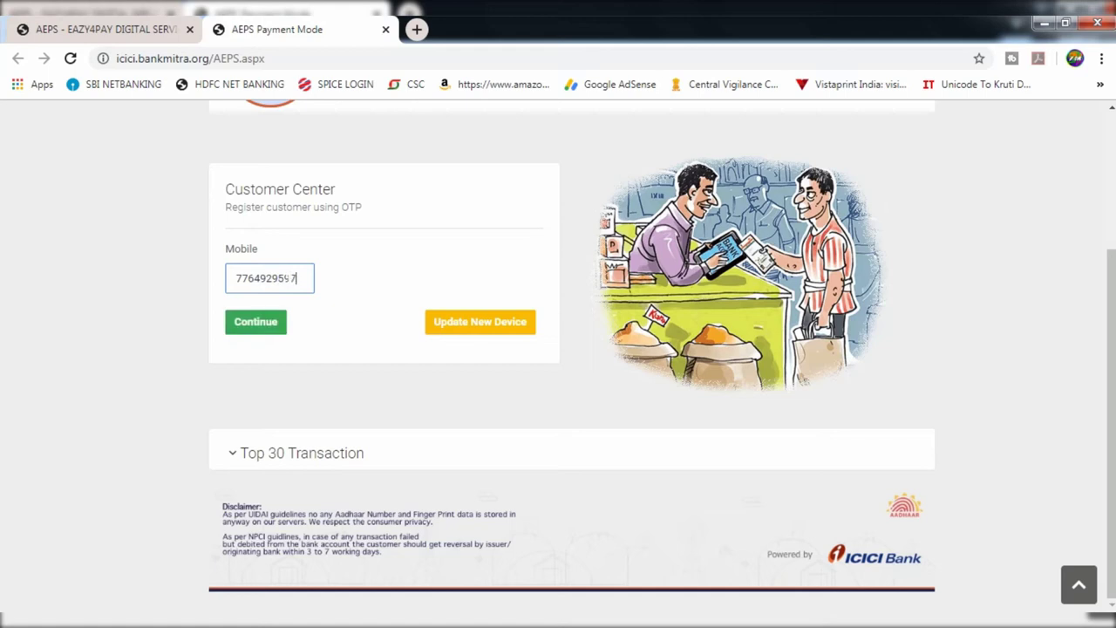
- Enter the customer's mobile number and switch to the Balance Enquiry service
{"action": "left_click", "coordinate": [267, 322]}
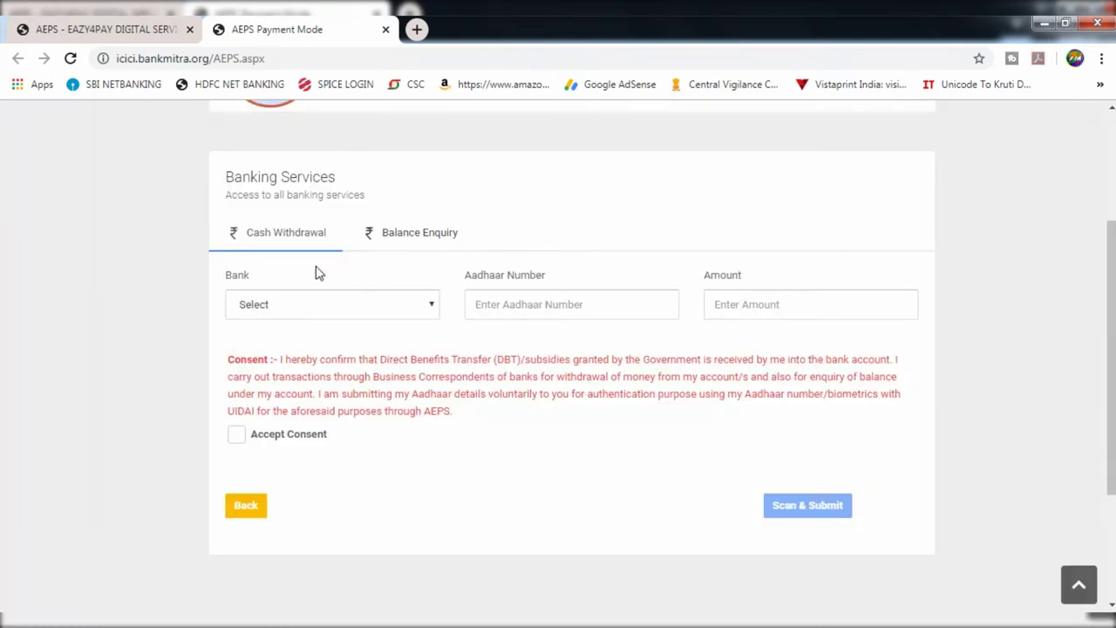
{"action": "left_click", "coordinate": [410, 233]}
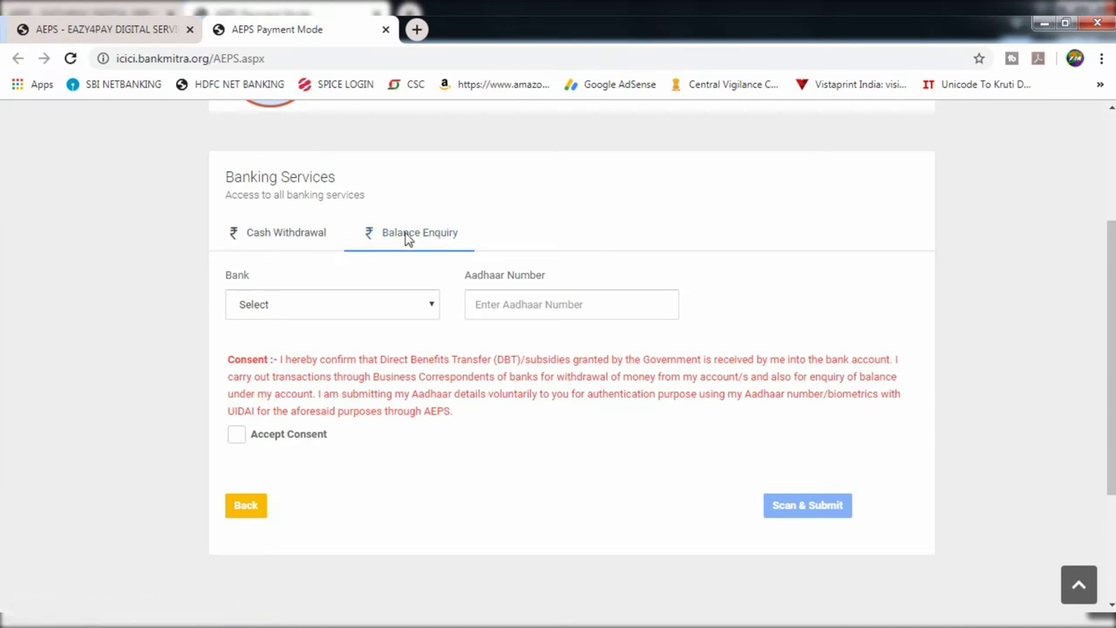
- Accept the customer consent terms on the Balance Enquiry form
{"action": "left_click", "coordinate": [257, 304]}
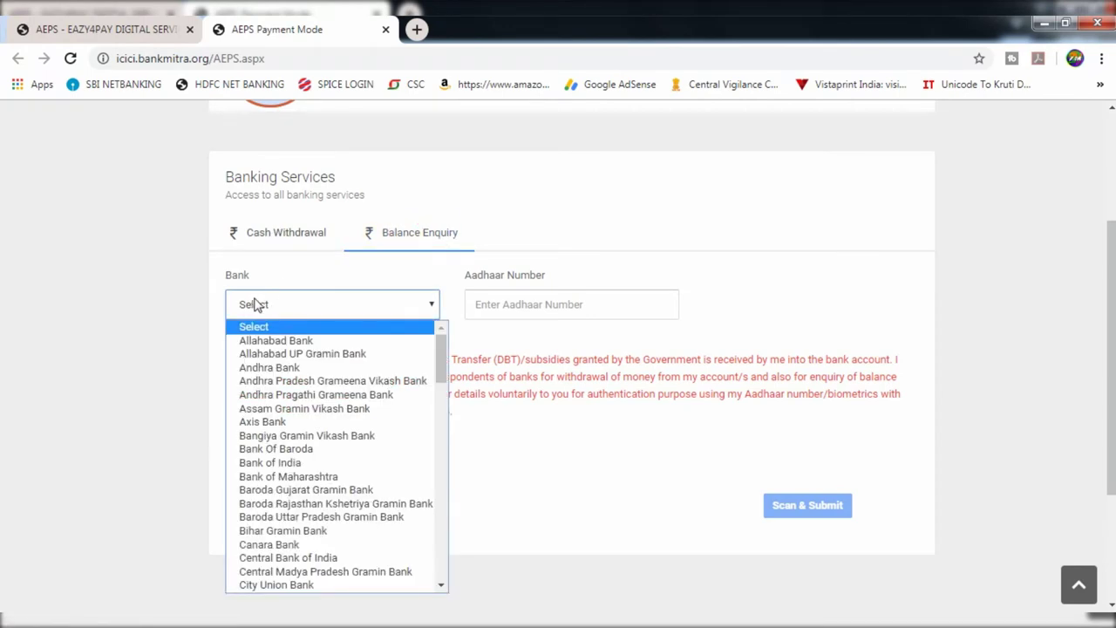
{"action": "scroll", "coordinate": [285, 436], "scroll_direction": "down", "scroll_amount": 4}
{"action": "left_click", "coordinate": [131, 406]}
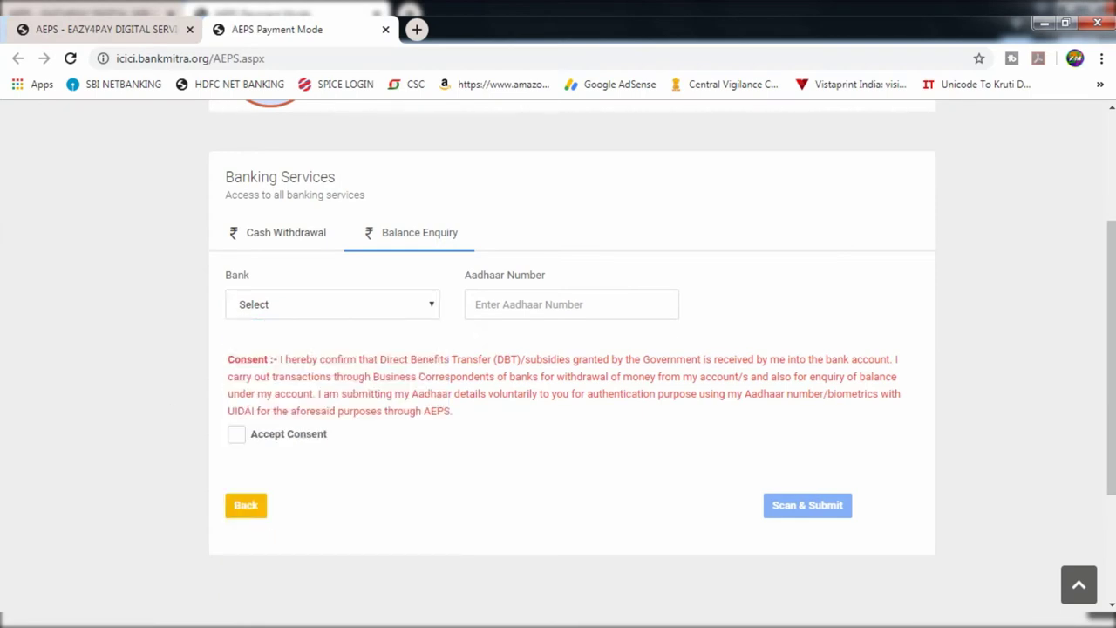
{"action": "left_click", "coordinate": [237, 434]}
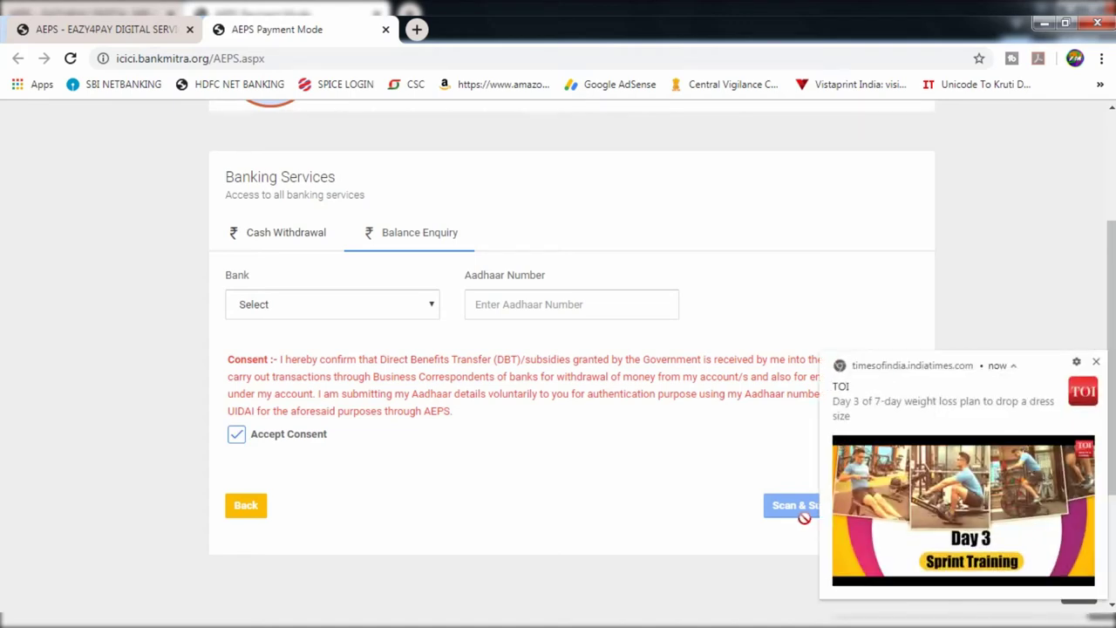
{"action": "left_click", "coordinate": [1097, 362]}
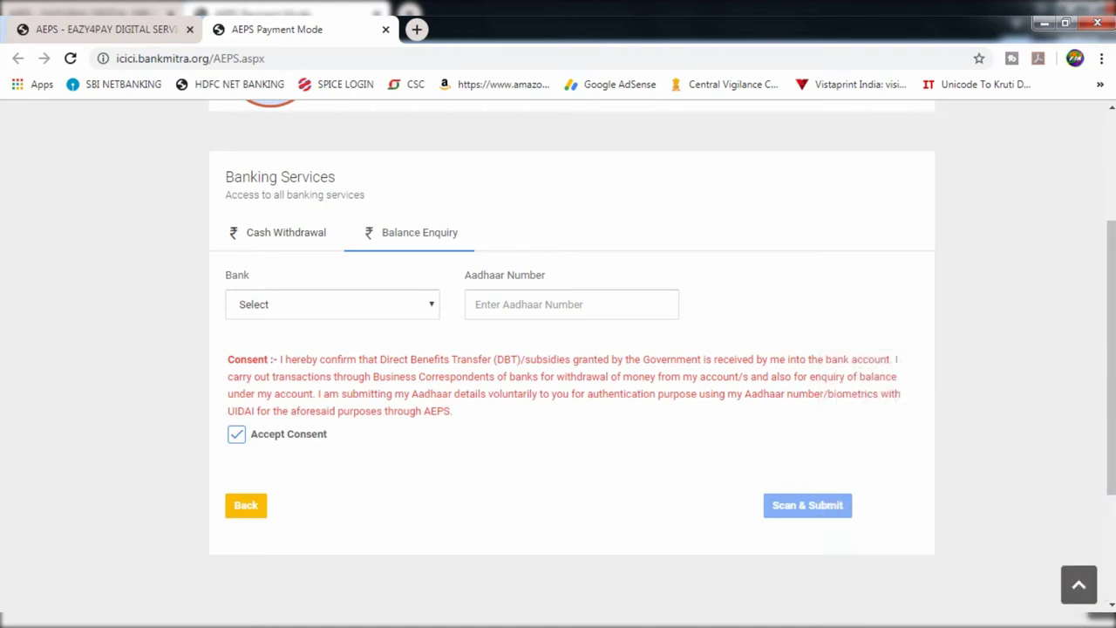
- Choose Central Bank of India, enter the customer's Aadhaar number, and submit the enquiry
{"action": "left_click", "coordinate": [277, 312]}
{"action": "type", "text": "cen"}
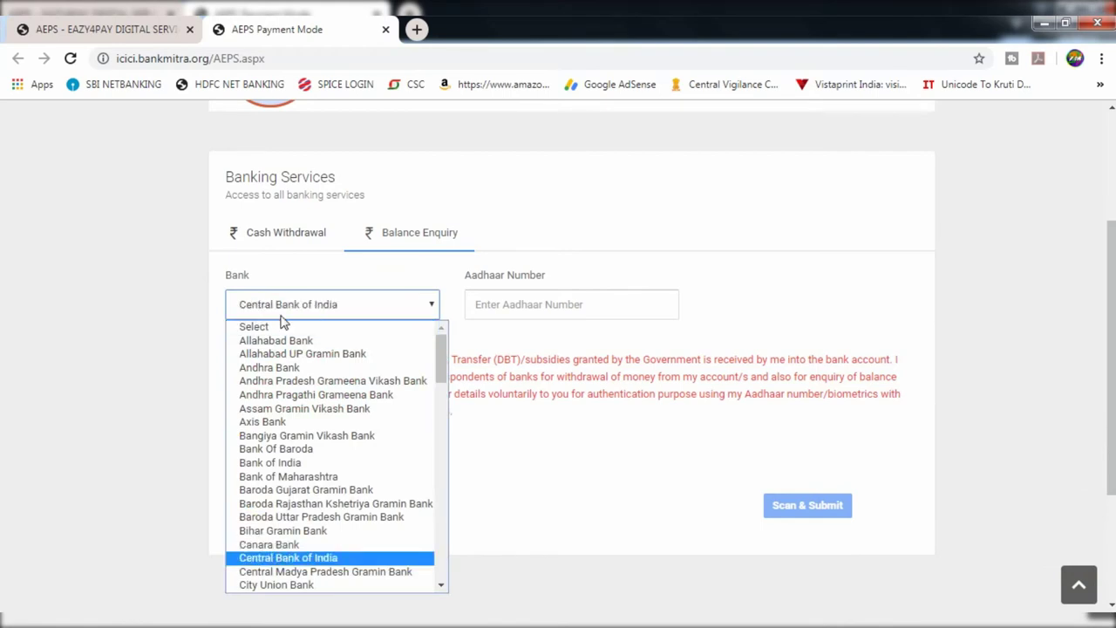
{"action": "left_click", "coordinate": [180, 326]}
{"action": "left_click", "coordinate": [541, 305]}
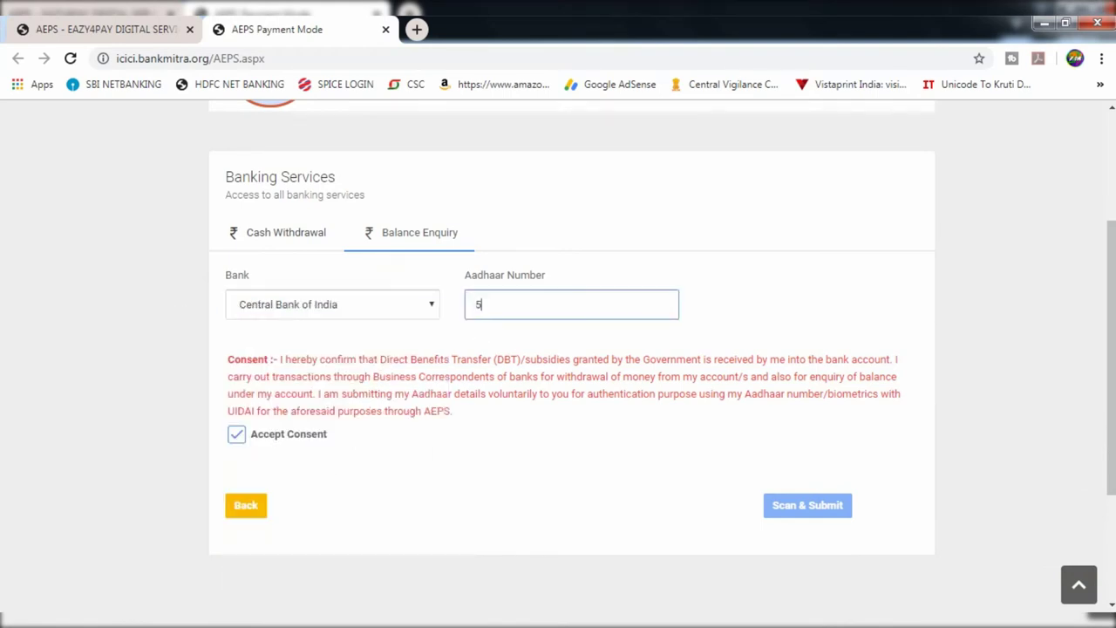
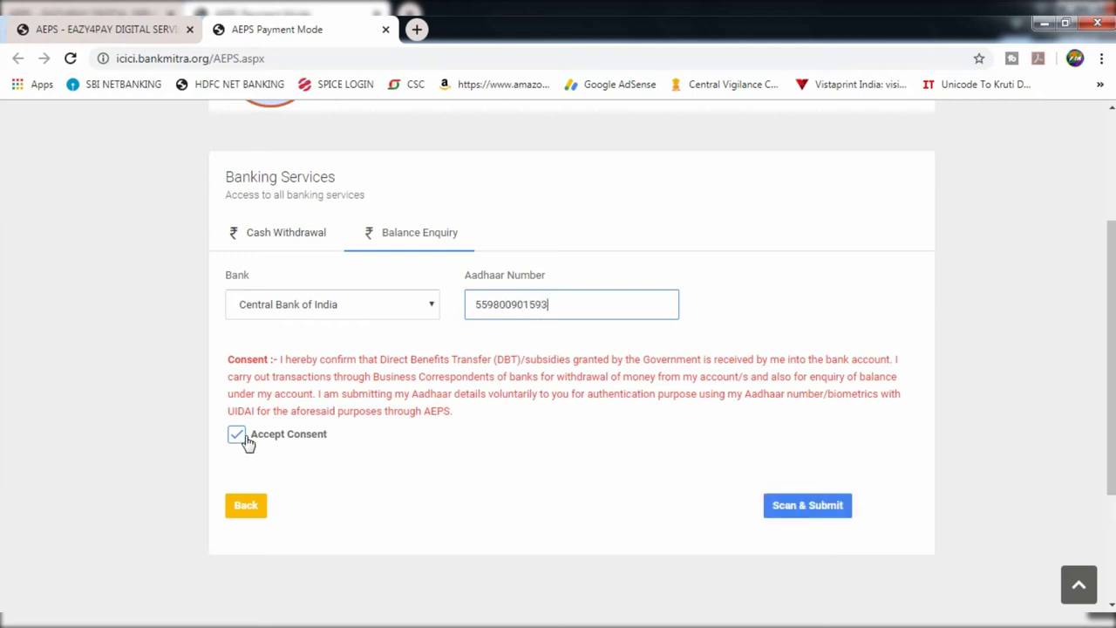
{"action": "left_click", "coordinate": [793, 517]}
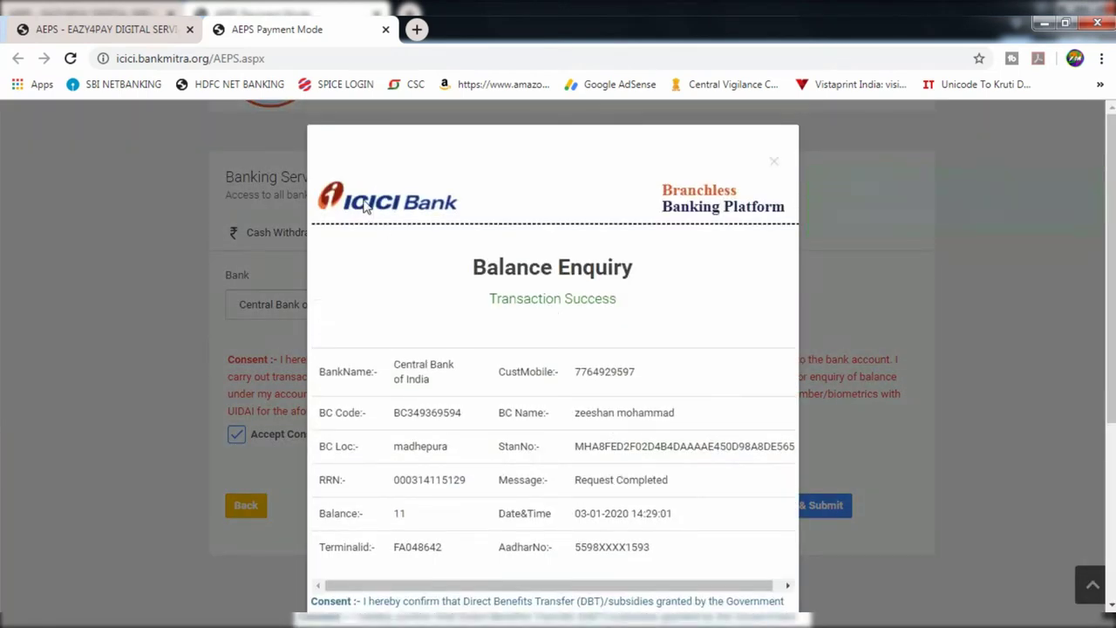
- Review the receipt, highlight the balance of 11, and close the receipt
{"action": "scroll", "coordinate": [553, 349], "scroll_direction": "down", "scroll_amount": 1}
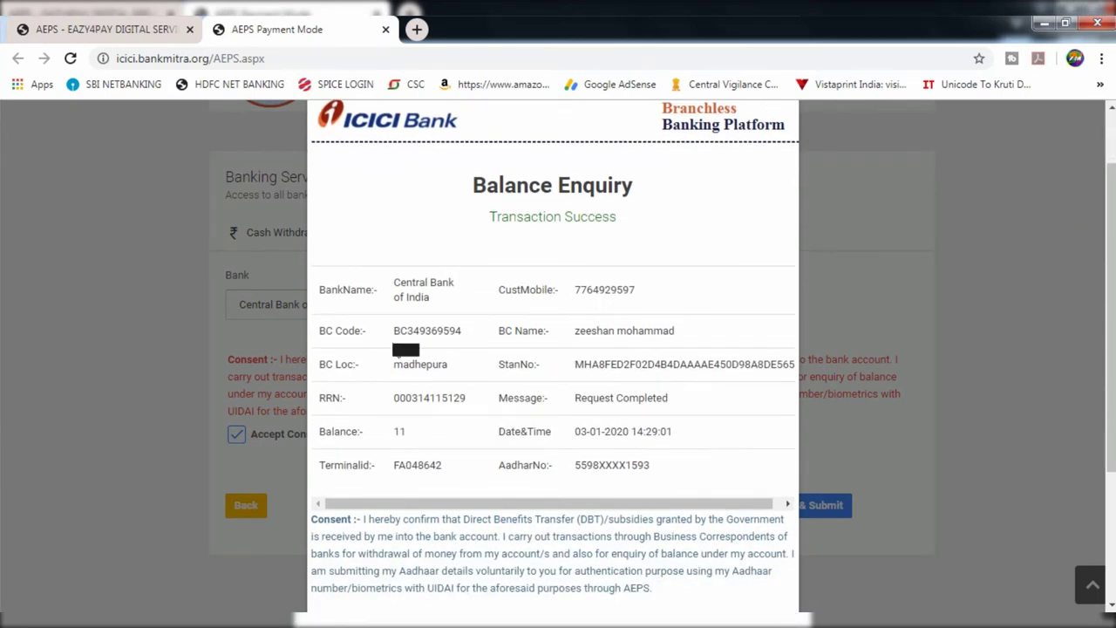
{"action": "scroll", "coordinate": [581, 383], "scroll_direction": "down", "scroll_amount": 2}
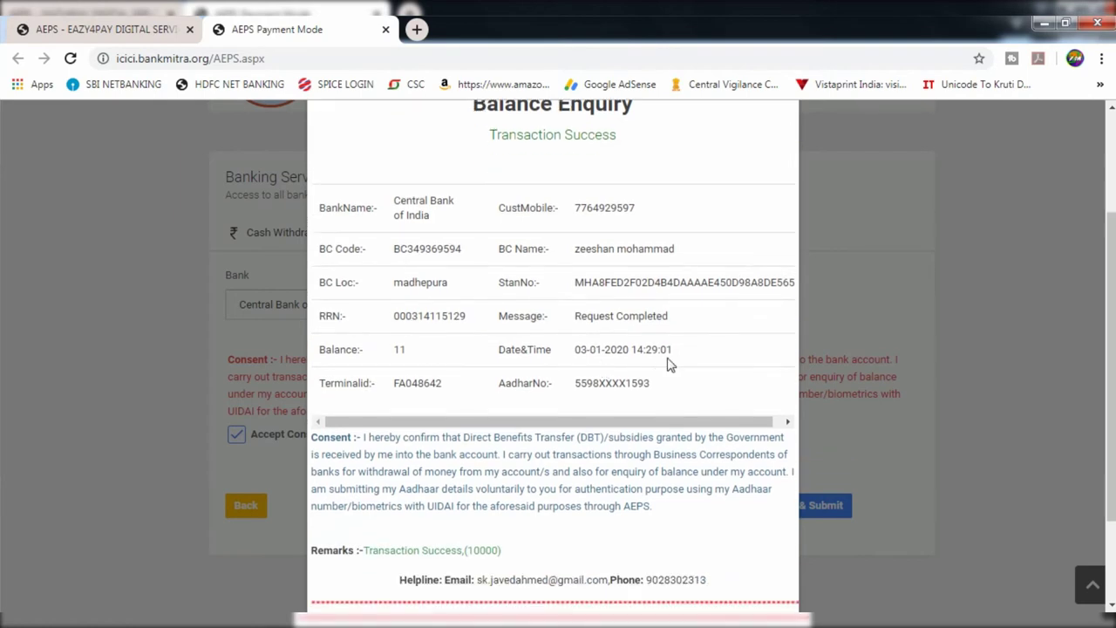
{"action": "scroll", "coordinate": [576, 353], "scroll_direction": "down", "scroll_amount": 1}
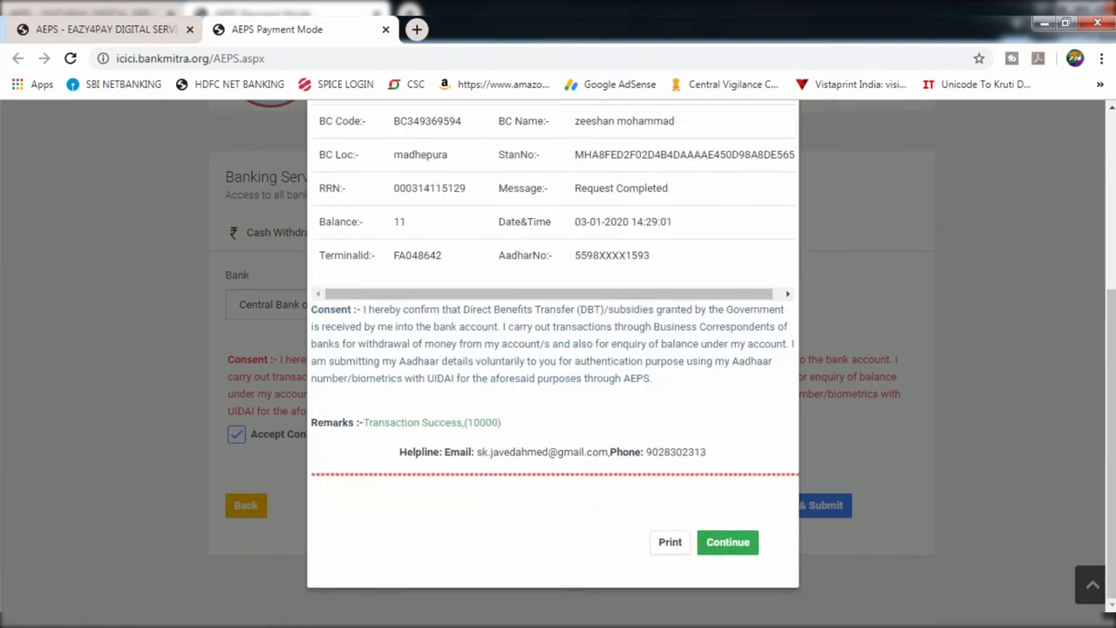
{"action": "left_click_drag", "start_coordinate": [325, 222], "coordinate": [418, 231]}
{"action": "left_click", "coordinate": [419, 231]}
{"action": "double_click", "coordinate": [400, 223]}
{"action": "left_click", "coordinate": [729, 543]}
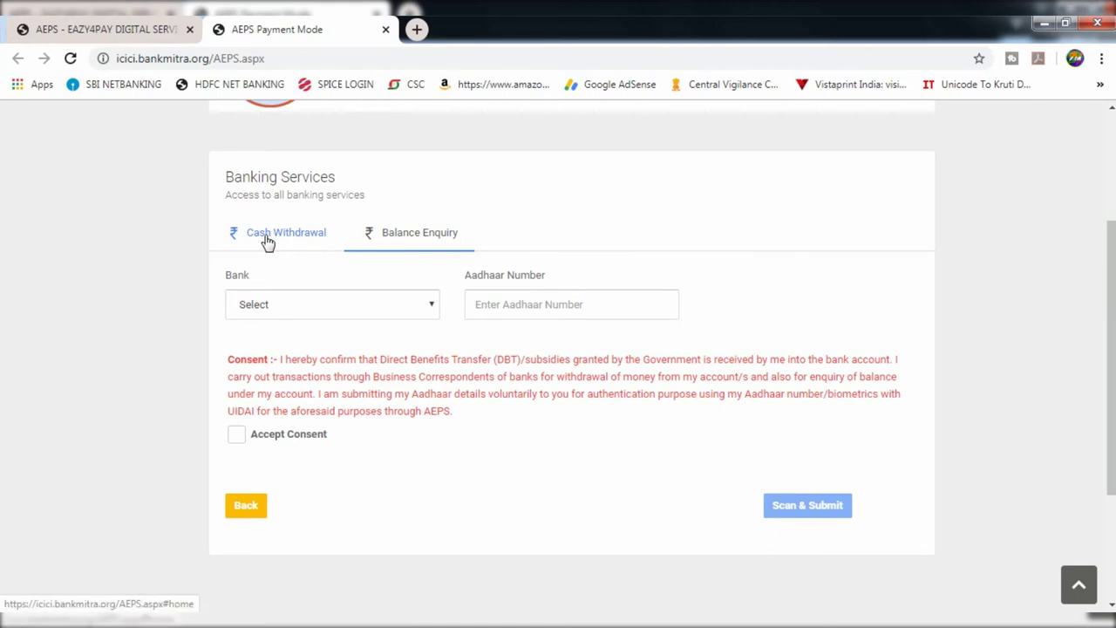
- Set up Cash Withdrawal with Central Bank of India and the consent declaration accepted
{"action": "left_click", "coordinate": [268, 242]}
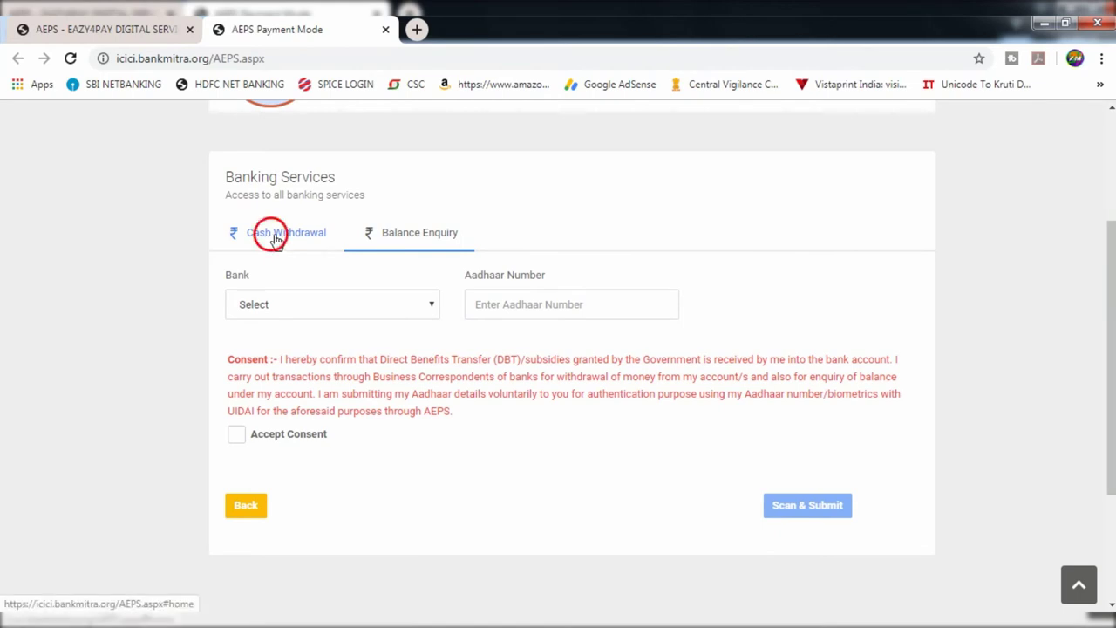
{"action": "left_click", "coordinate": [282, 306]}
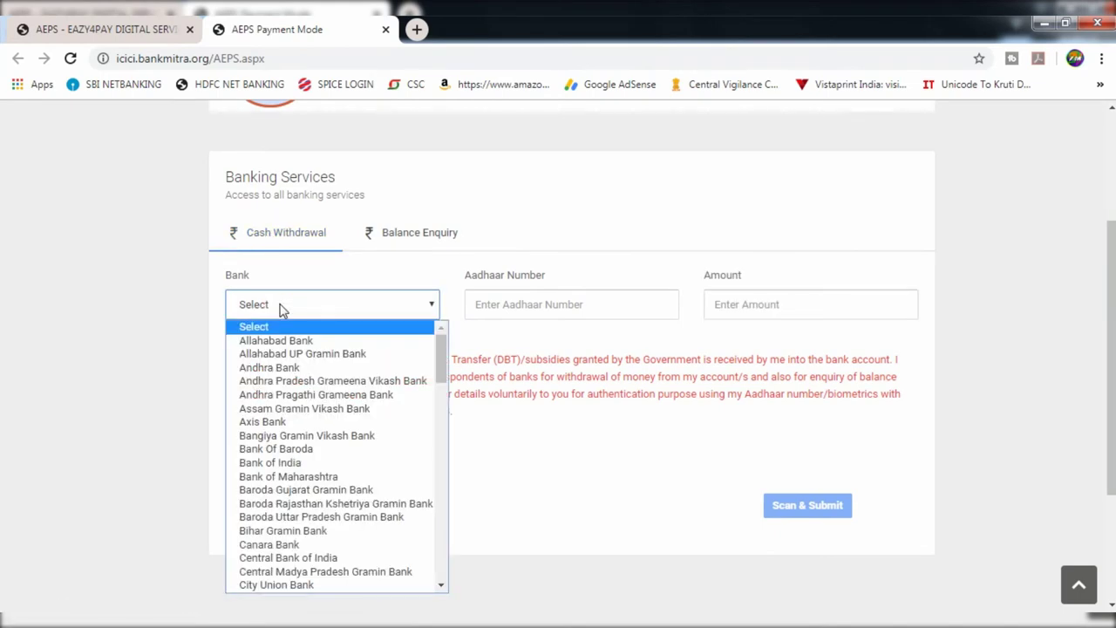
{"action": "type", "text": "ce"}
{"action": "key", "text": "Return"}
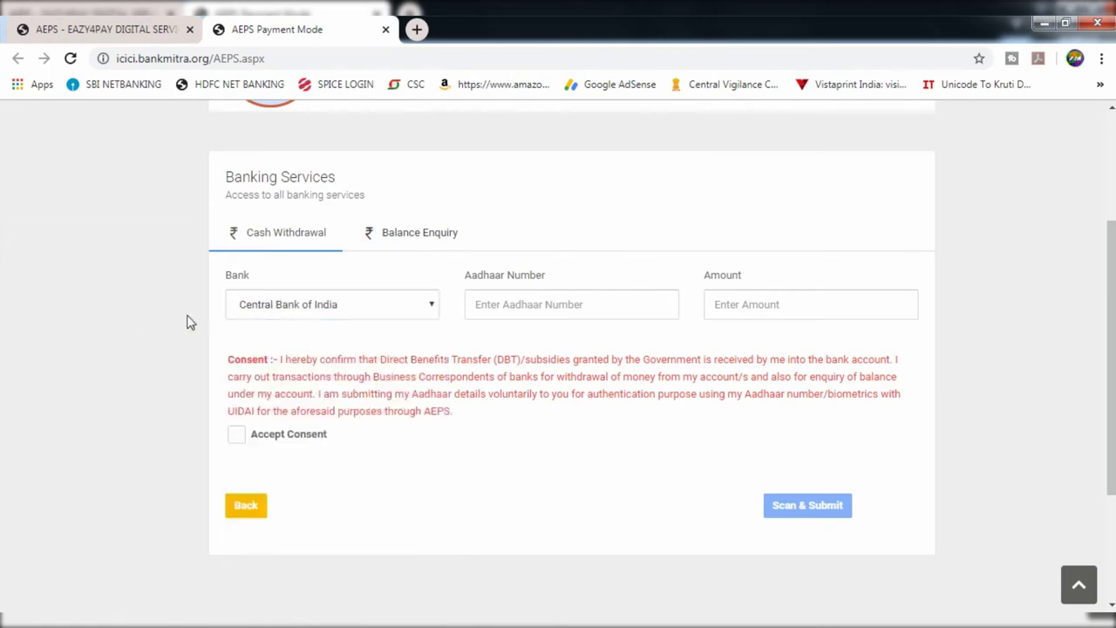
{"action": "left_click", "coordinate": [572, 304]}
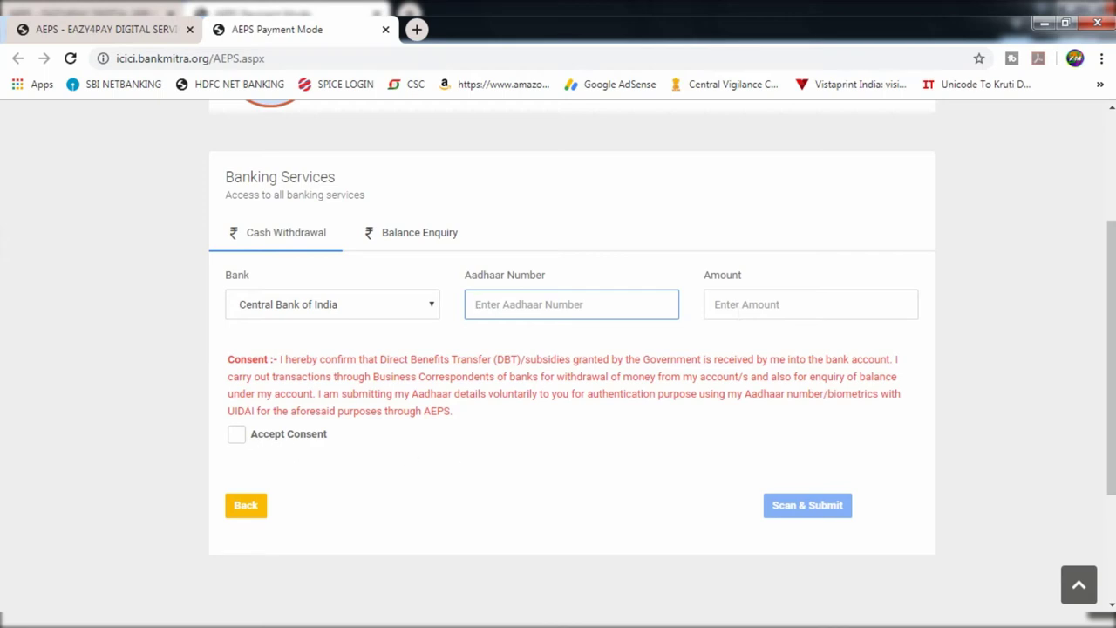
{"action": "left_click", "coordinate": [239, 435]}
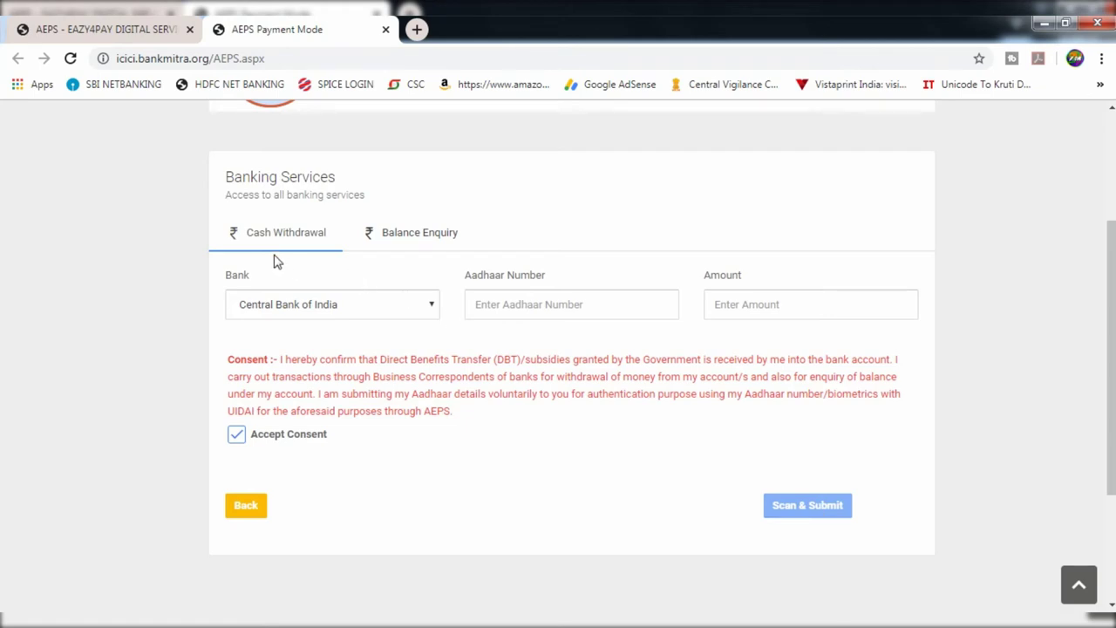
- Load the Eazy4Pay Dashboard, then briefly revisit the ICICI AEPS page
{"action": "left_click", "coordinate": [122, 30]}
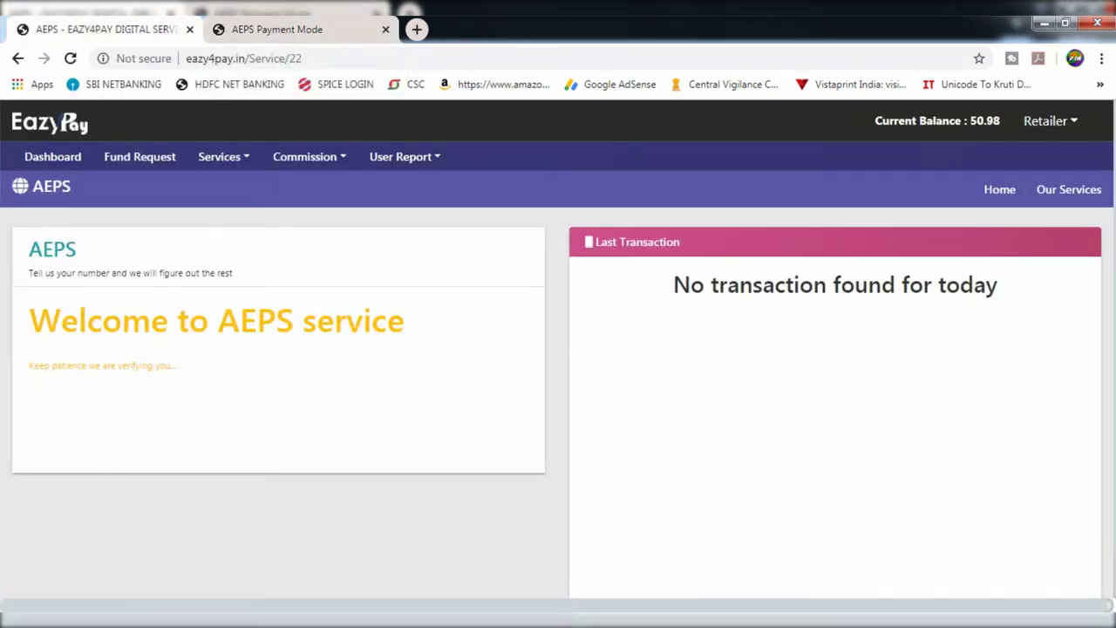
{"action": "left_click", "coordinate": [65, 159]}
{"action": "left_click", "coordinate": [245, 30]}
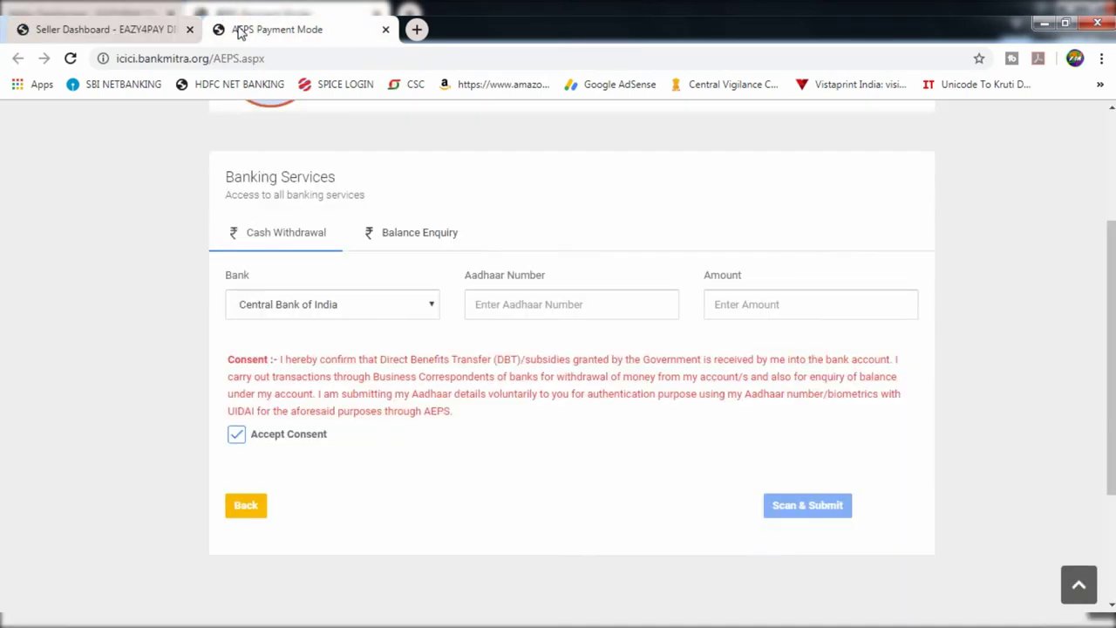
{"action": "scroll", "coordinate": [144, 306], "scroll_direction": "up", "scroll_amount": 1}
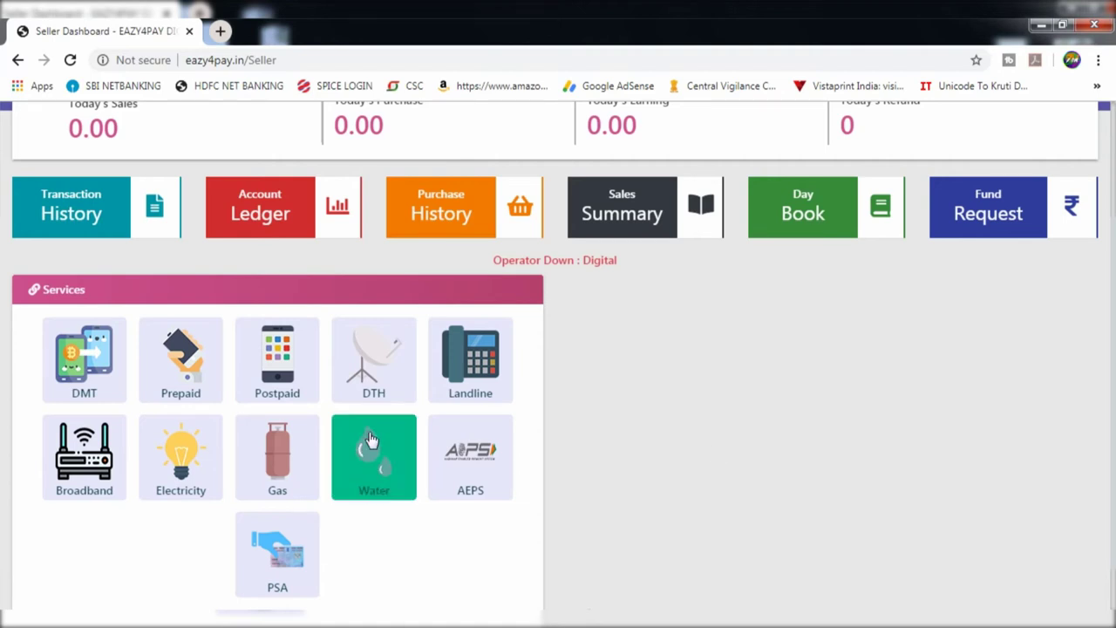
{"action": "scroll", "coordinate": [471, 458], "scroll_direction": "up", "scroll_amount": 3}
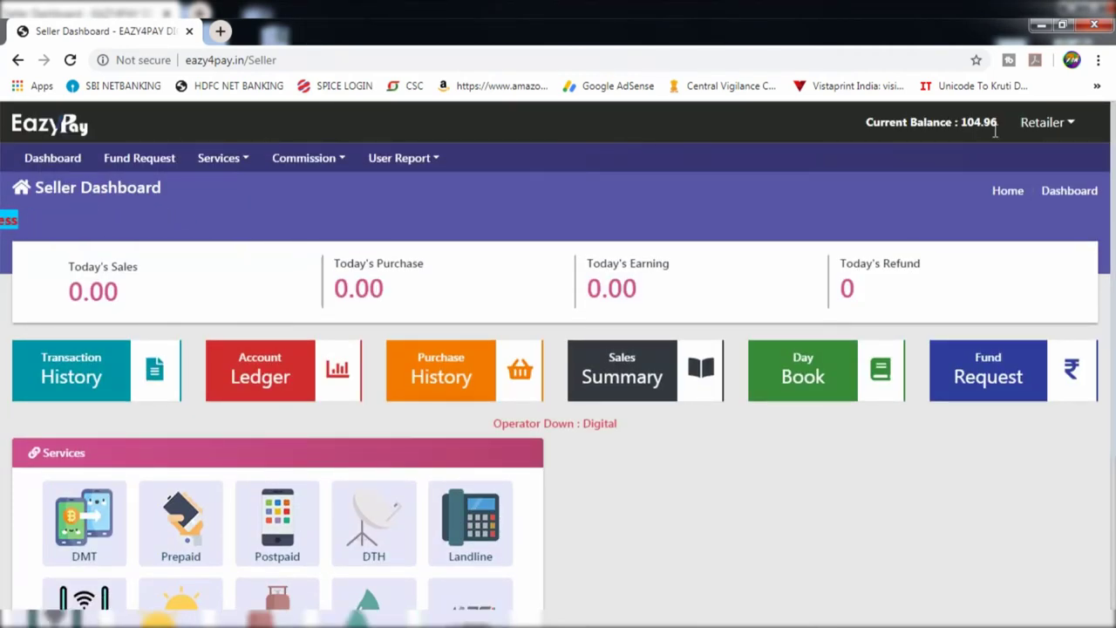
{"action": "left_click", "coordinate": [1042, 127]}
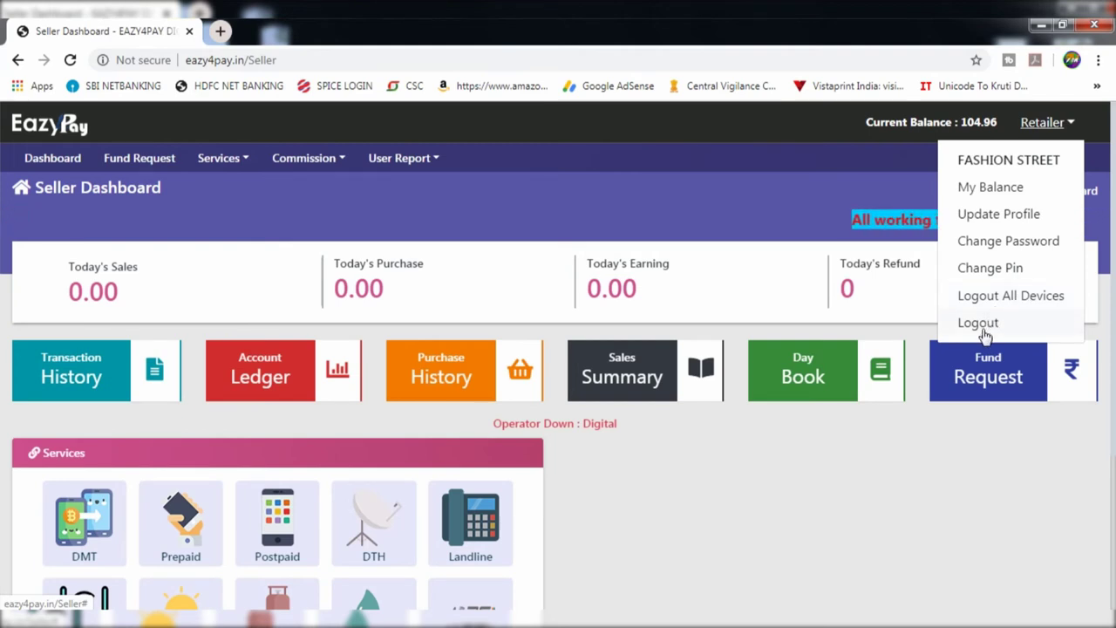
{"action": "left_click", "coordinate": [859, 455]}
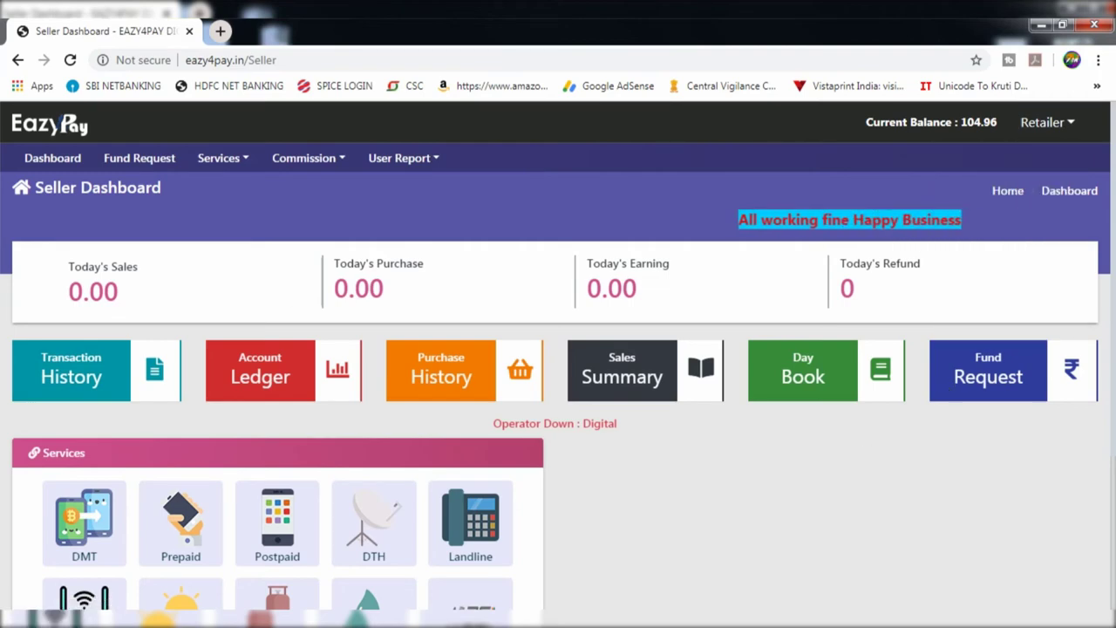
{"action": "scroll", "coordinate": [571, 407], "scroll_direction": "down", "scroll_amount": 3}
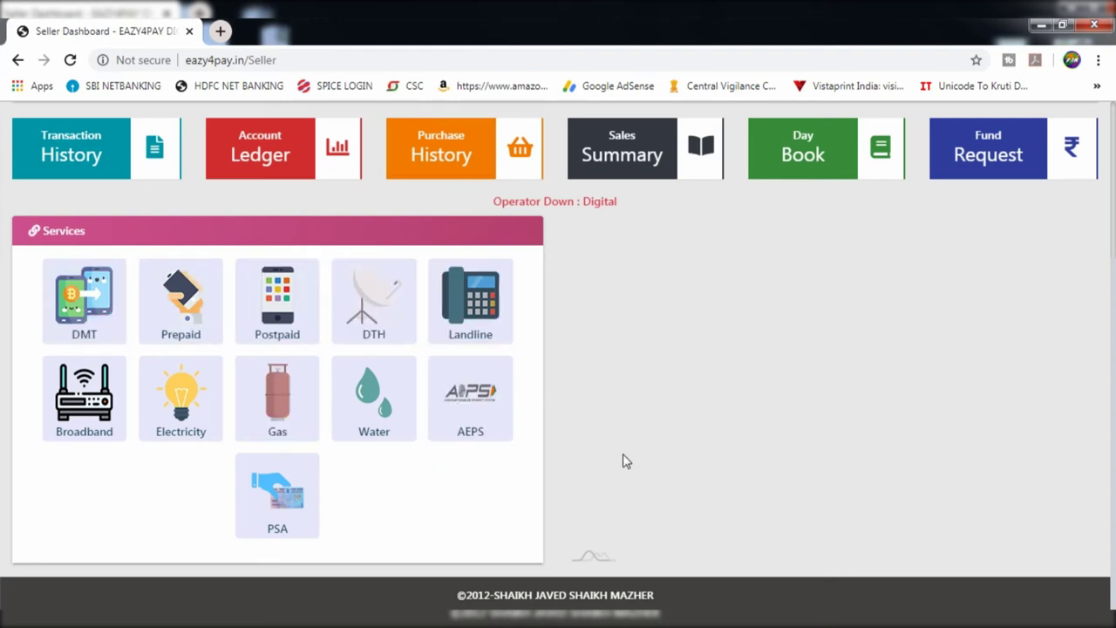
{"action": "scroll", "coordinate": [622, 460], "scroll_direction": "up", "scroll_amount": 3}
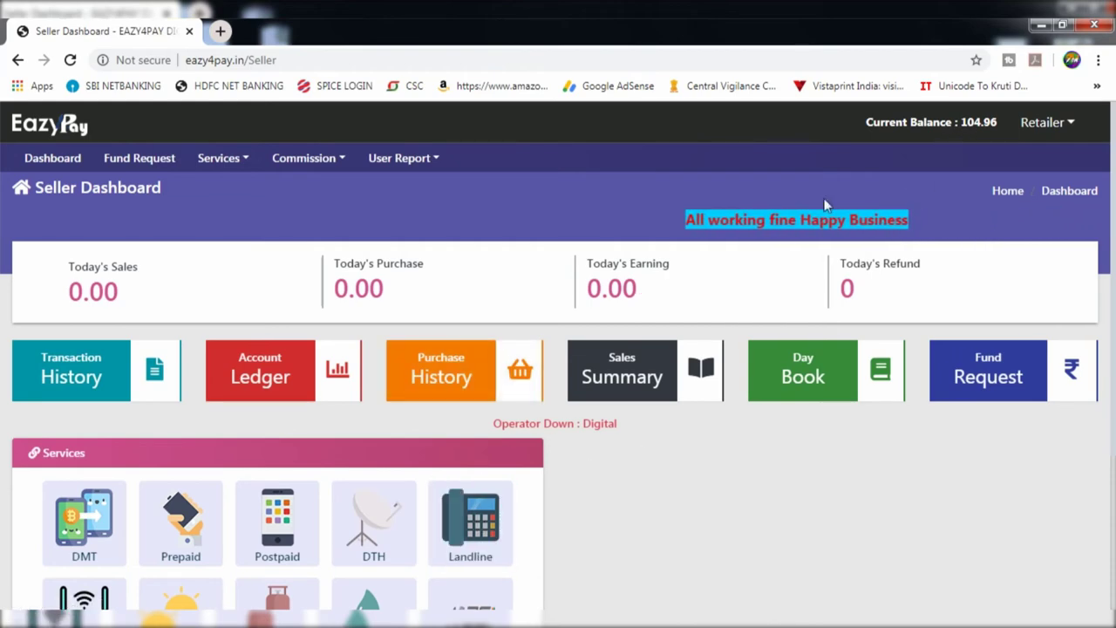
{"action": "scroll", "coordinate": [549, 331], "scroll_direction": "down", "scroll_amount": 3}
{"action": "scroll", "coordinate": [663, 428], "scroll_direction": "up", "scroll_amount": 3}
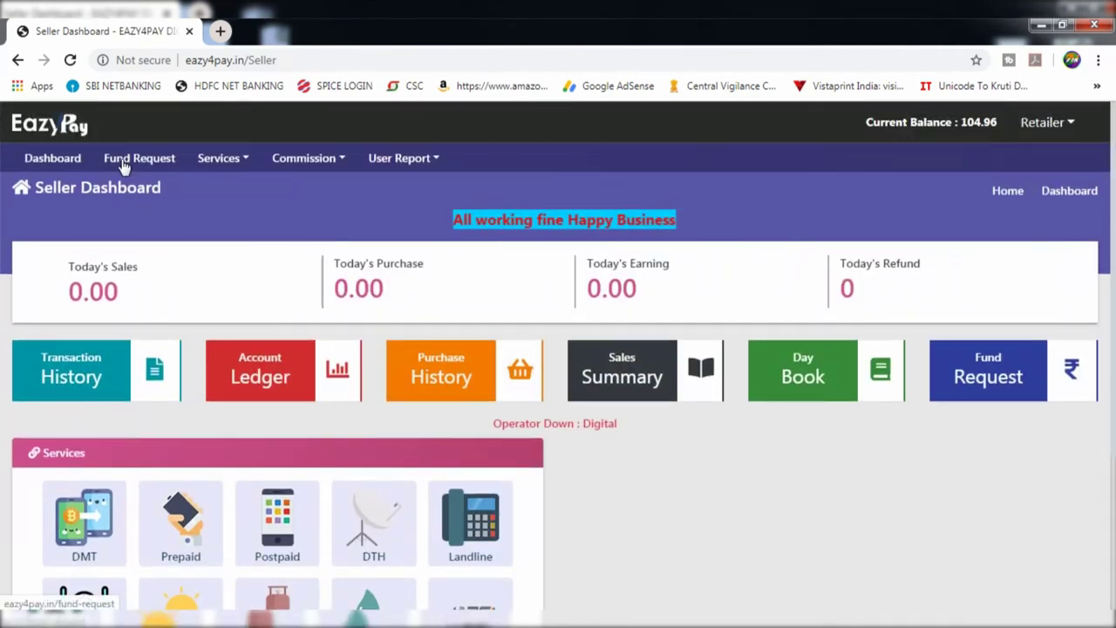
- Select Admin as distributor to list its ICICI BANK LTD. account, then open a new fund request
{"action": "left_click", "coordinate": [125, 160]}
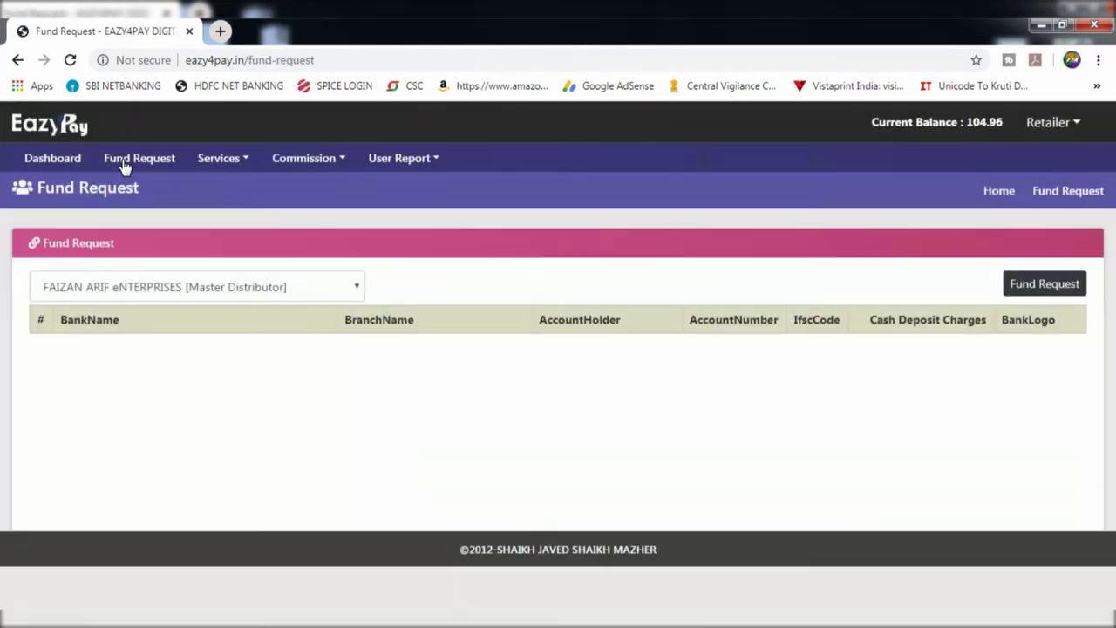
{"action": "left_click", "coordinate": [216, 293]}
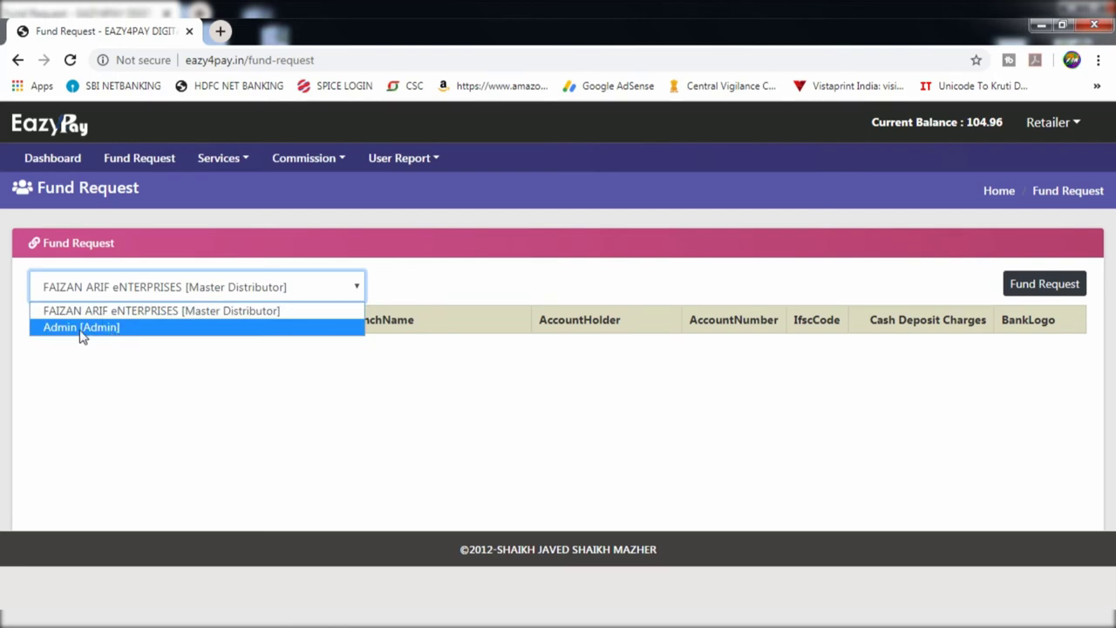
{"action": "left_click", "coordinate": [78, 328]}
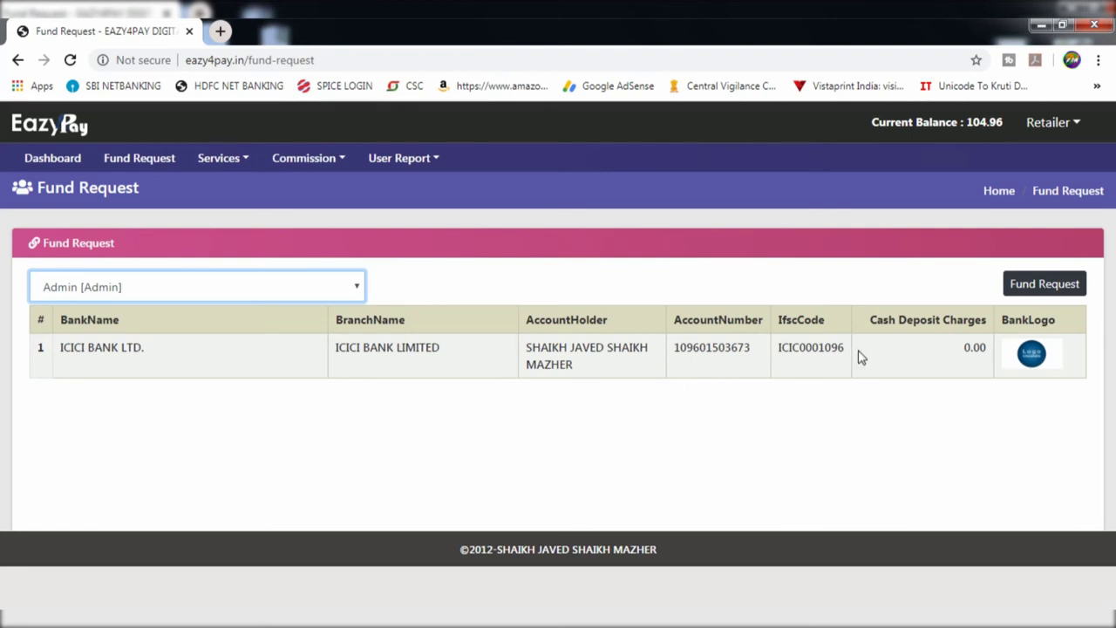
{"action": "left_click", "coordinate": [935, 289]}
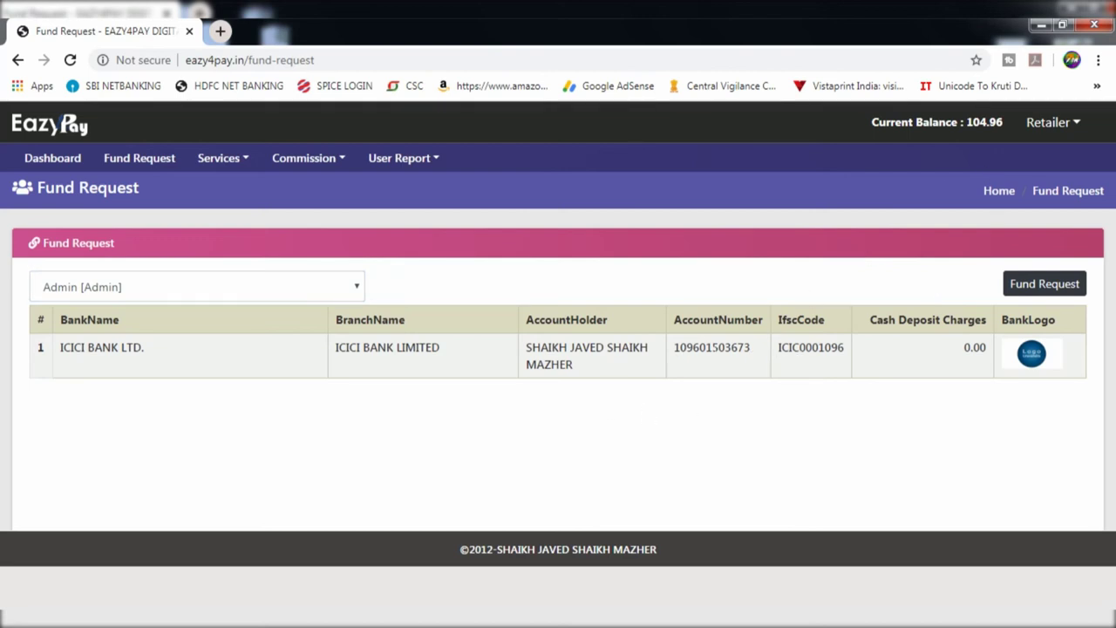
{"action": "left_click", "coordinate": [1026, 287]}
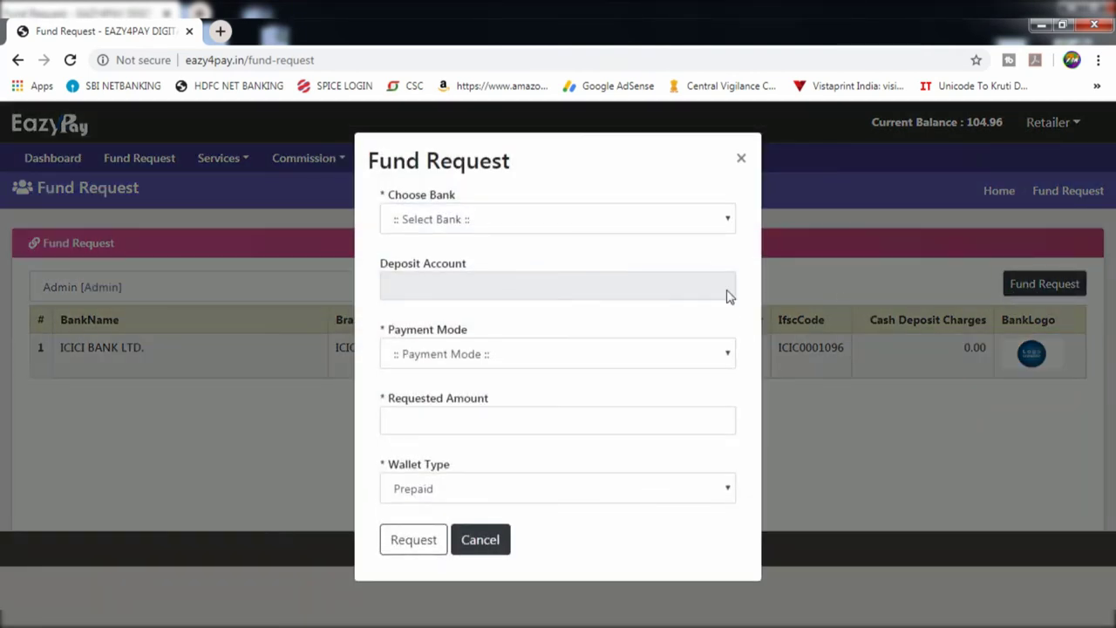
- Choose ICICI BANK LTD. as deposit bank and NEFT/IMPS/RTGS as payment mode
{"action": "left_click", "coordinate": [455, 225]}
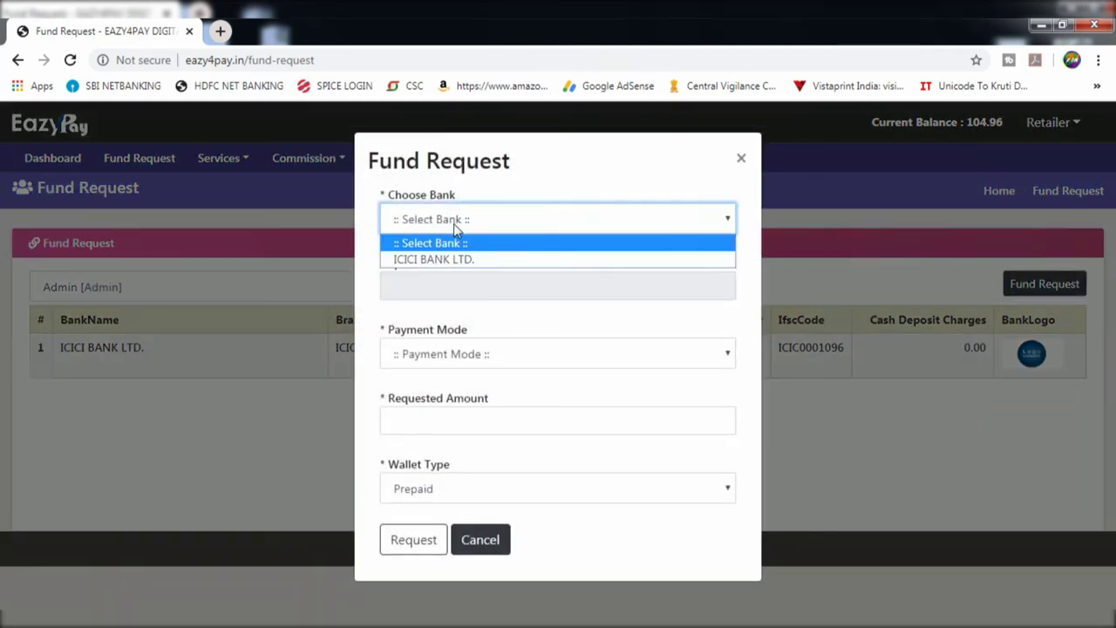
{"action": "left_click", "coordinate": [421, 260]}
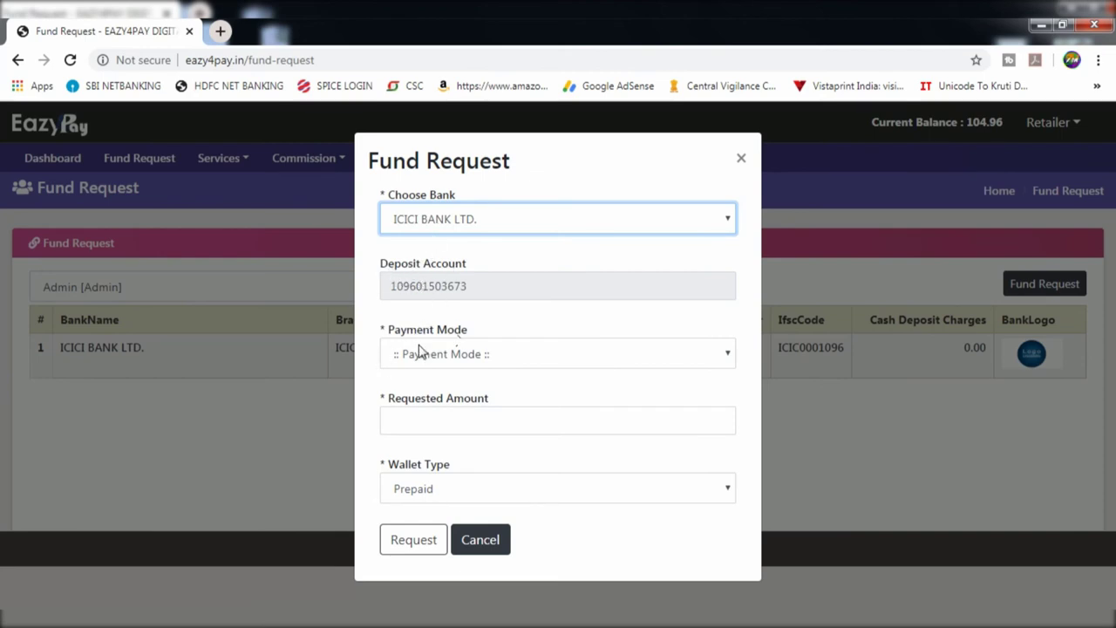
{"action": "left_click", "coordinate": [443, 358]}
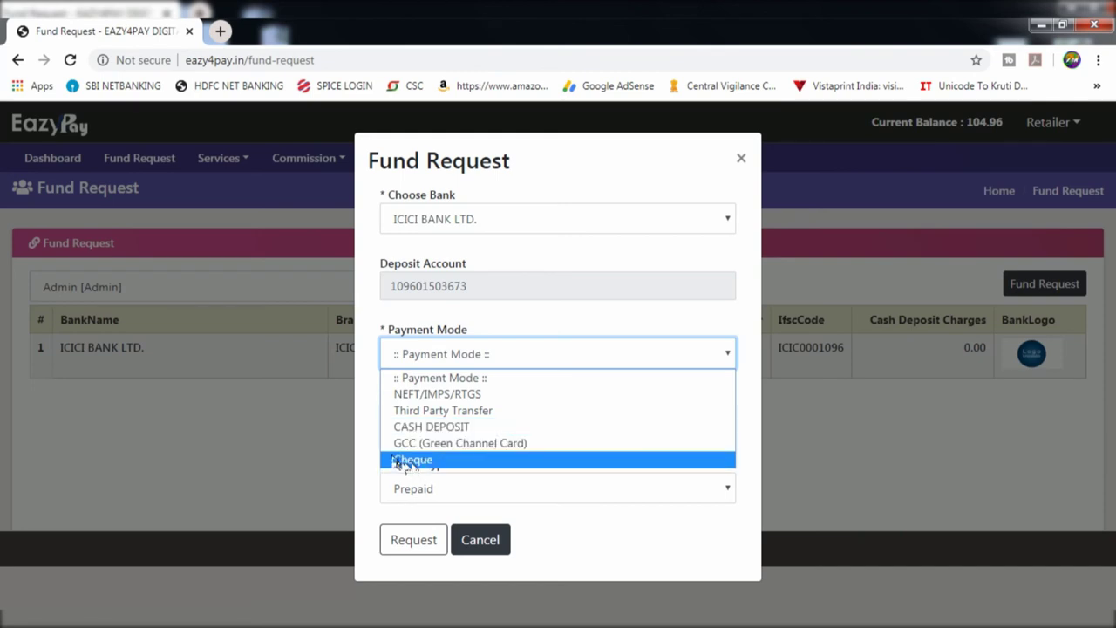
{"action": "left_click", "coordinate": [431, 397]}
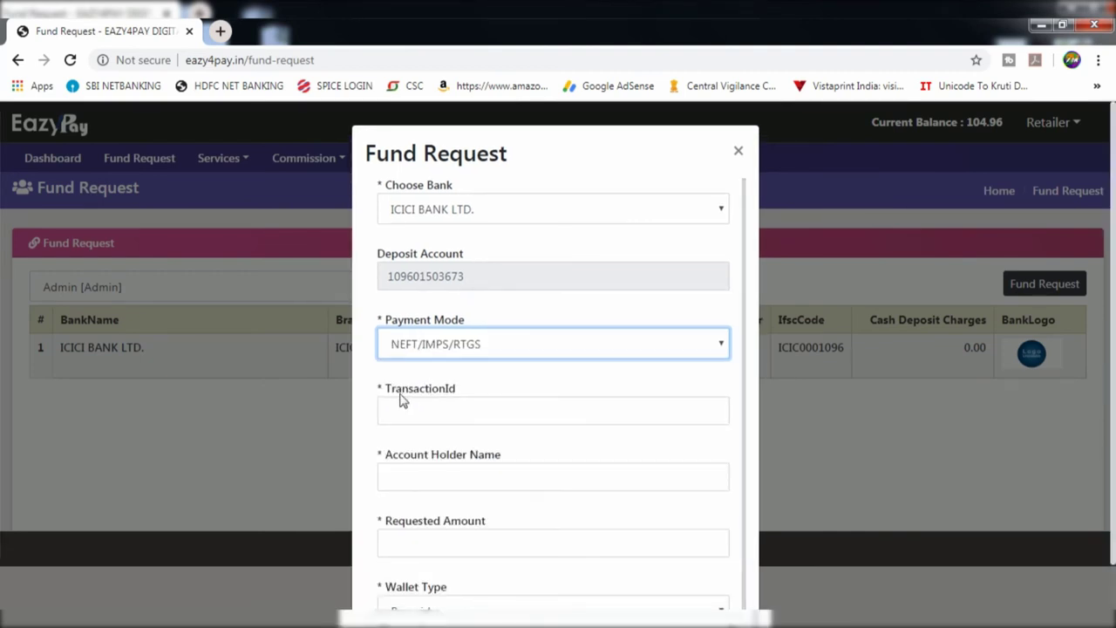
{"action": "scroll", "coordinate": [402, 397], "scroll_direction": "down", "scroll_amount": 1}
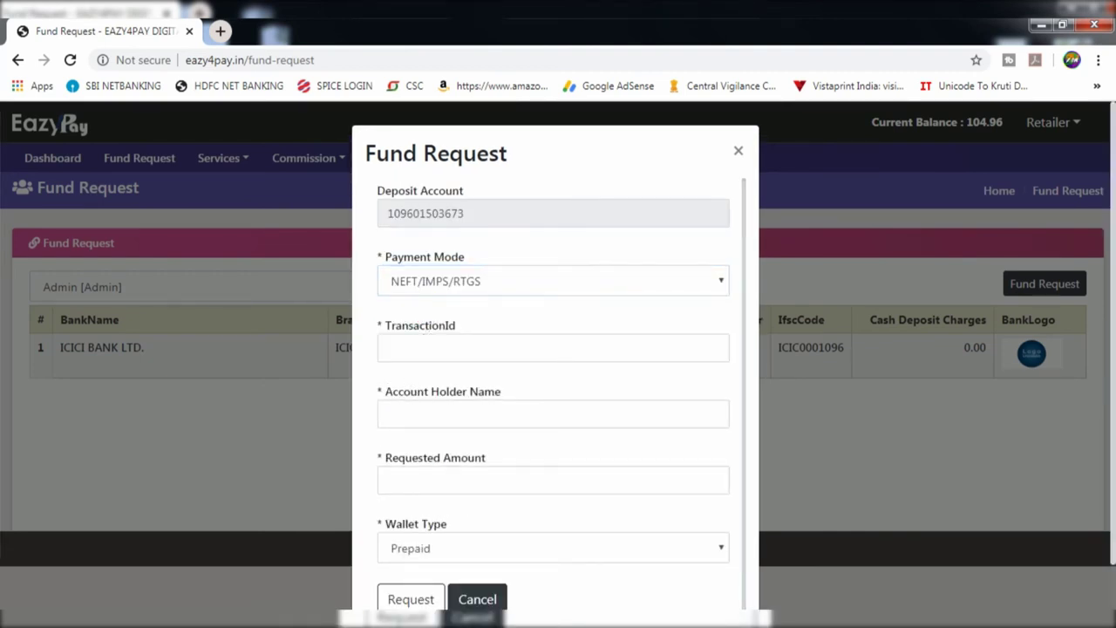
{"action": "scroll", "coordinate": [555, 367], "scroll_direction": "down", "scroll_amount": 1}
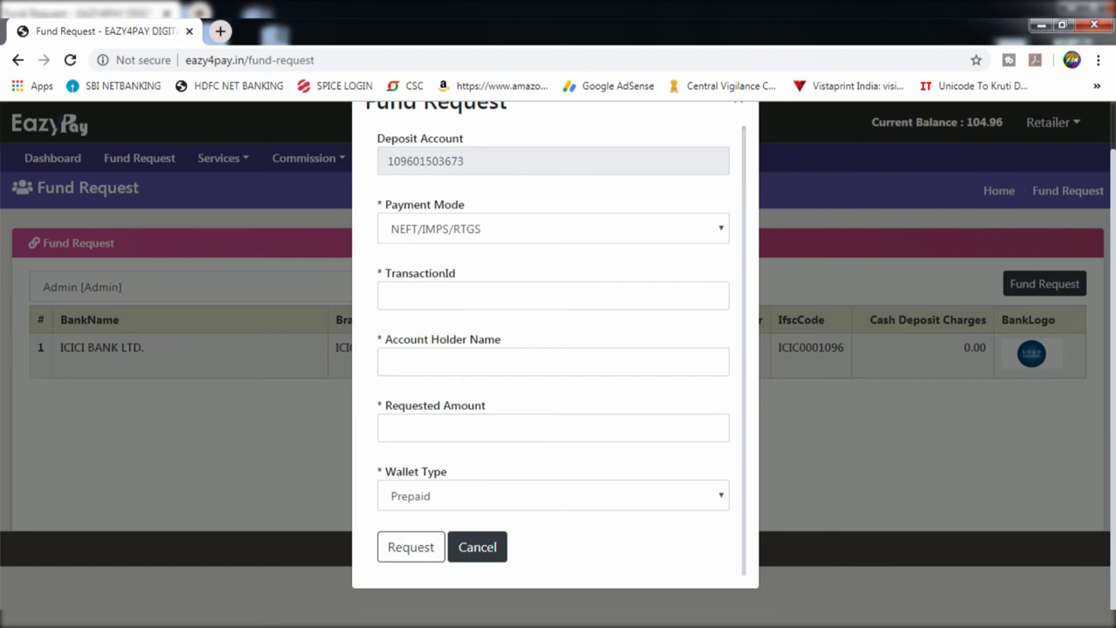
- Set the wallet type to Utility, then cancel the request without submitting
{"action": "left_click", "coordinate": [436, 428]}
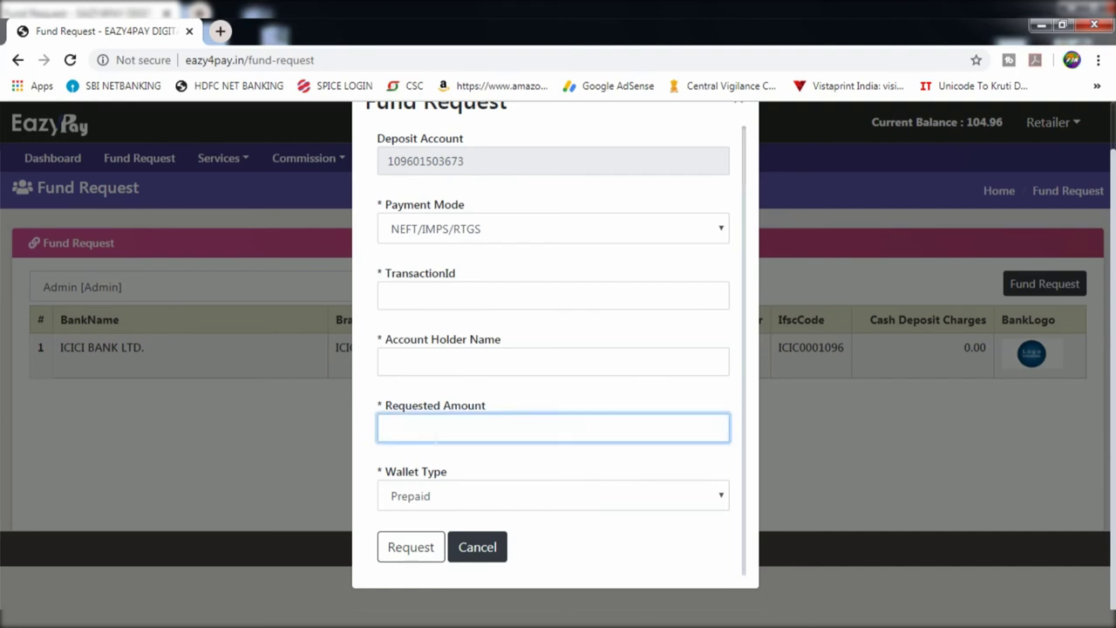
{"action": "scroll", "coordinate": [427, 437], "scroll_direction": "up", "scroll_amount": 1}
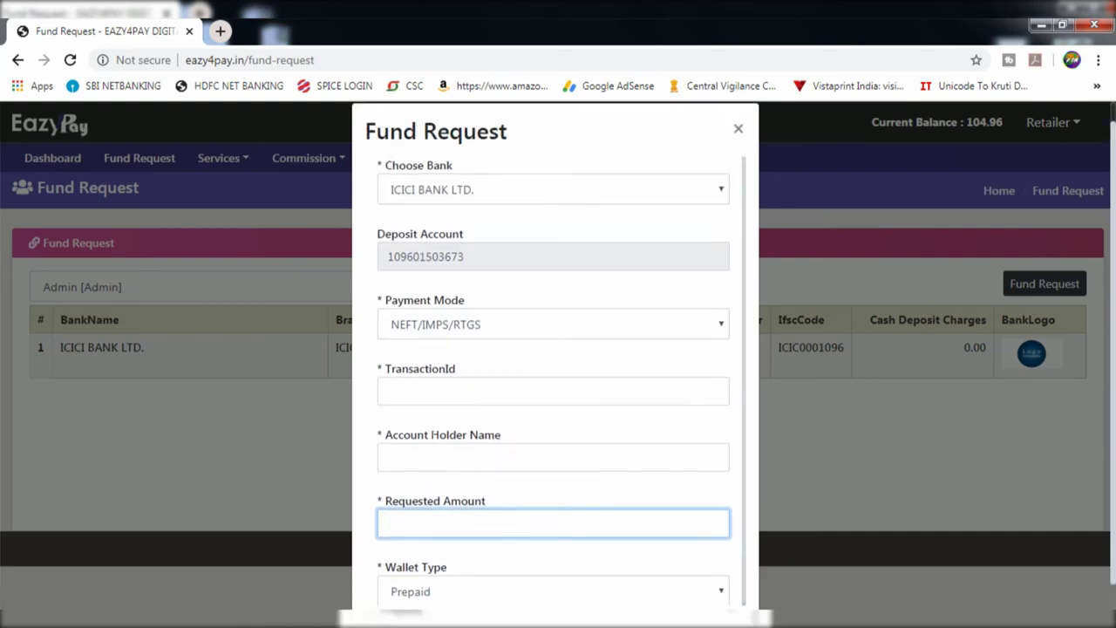
{"action": "left_click", "coordinate": [418, 561]}
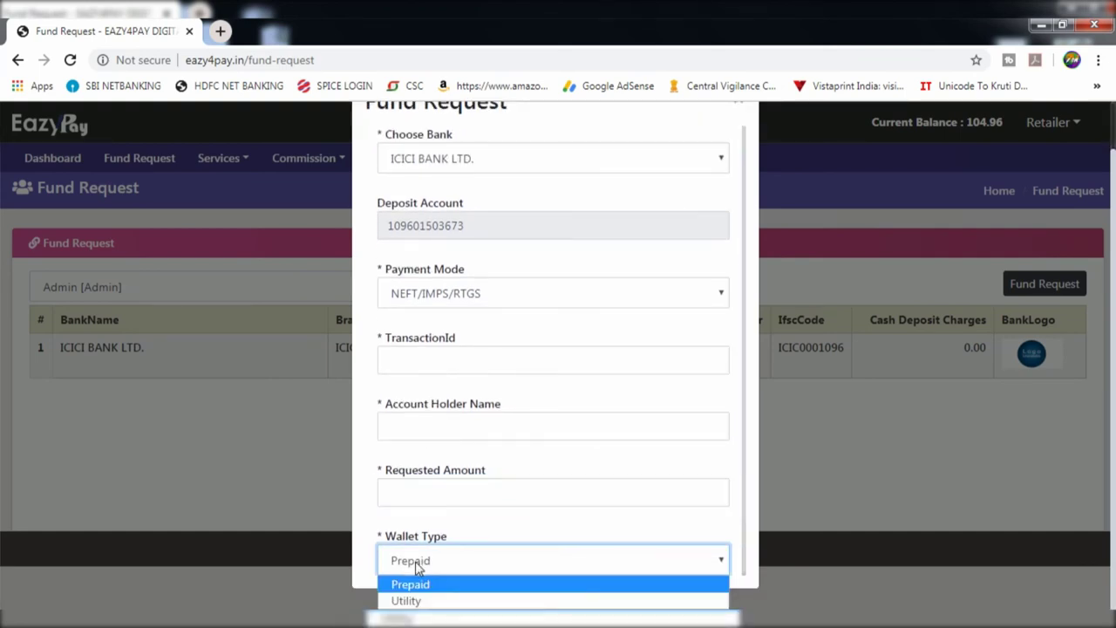
{"action": "left_click", "coordinate": [418, 584]}
{"action": "scroll", "coordinate": [431, 547], "scroll_direction": "down", "scroll_amount": 1}
{"action": "left_click", "coordinate": [430, 498]}
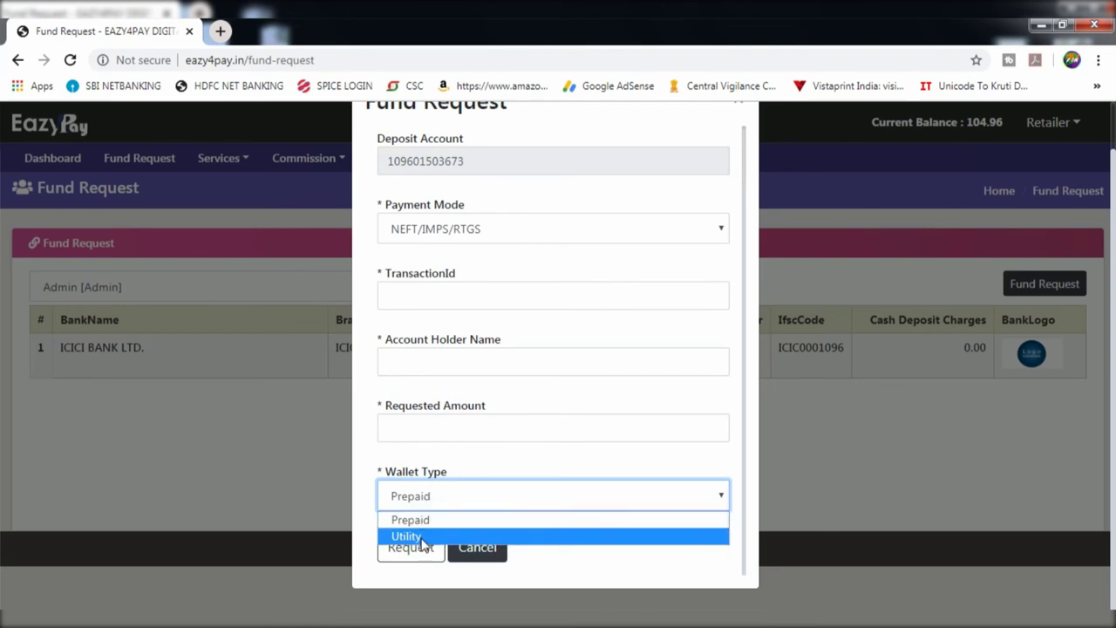
{"action": "left_click", "coordinate": [425, 539]}
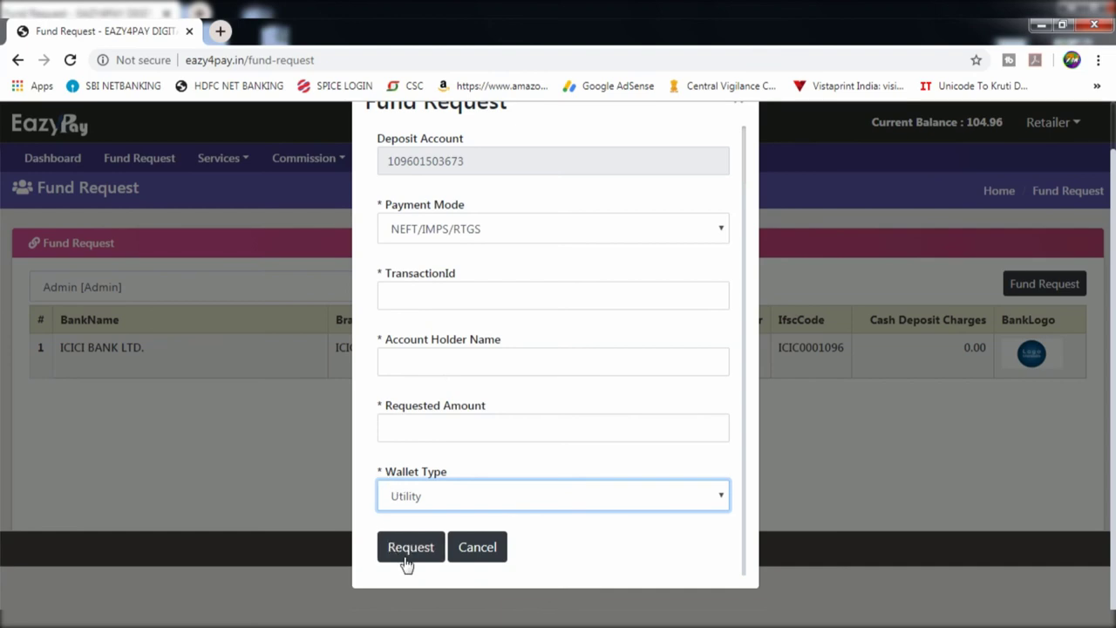
{"action": "left_click", "coordinate": [477, 547]}
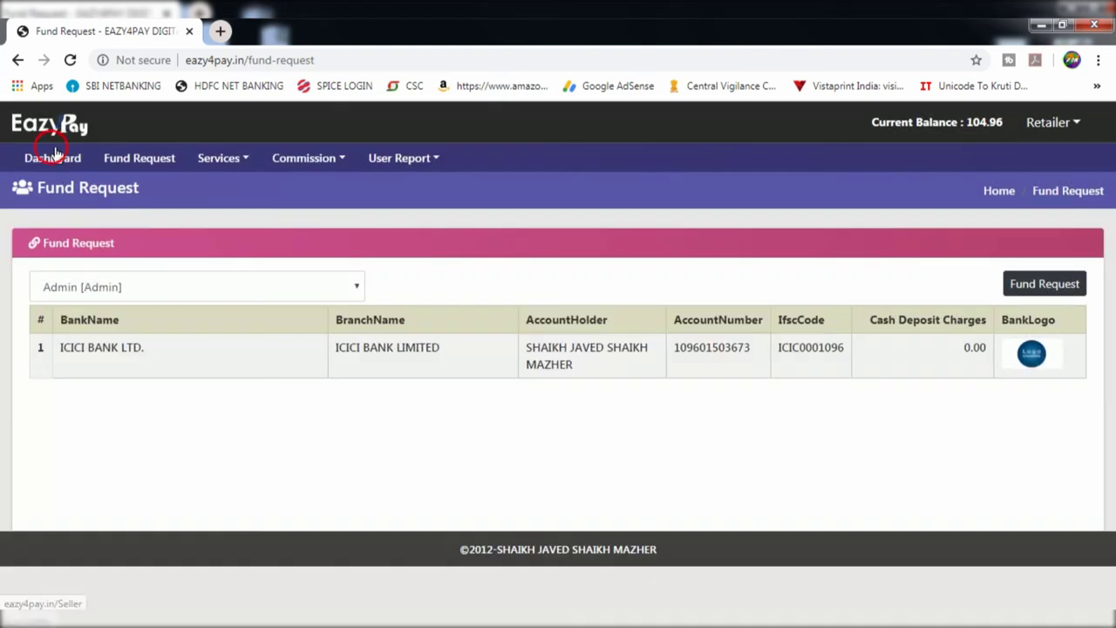
- Browse the Services, Commission and User Report menus, then return to the Seller Dashboard
{"action": "left_click", "coordinate": [54, 159]}
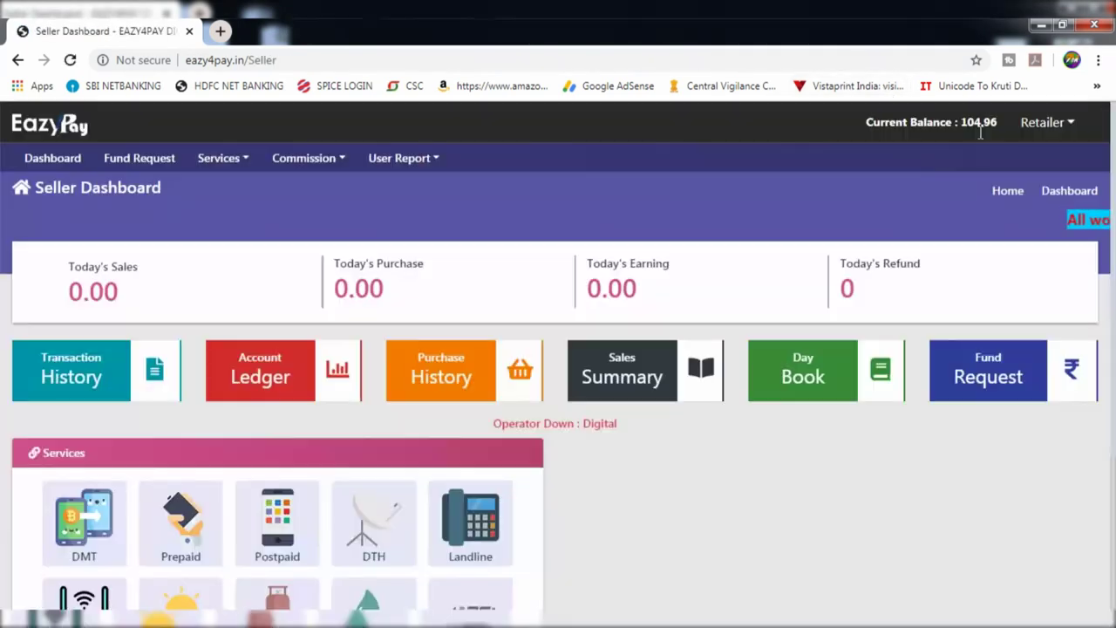
{"action": "scroll", "coordinate": [732, 399], "scroll_direction": "down", "scroll_amount": 2}
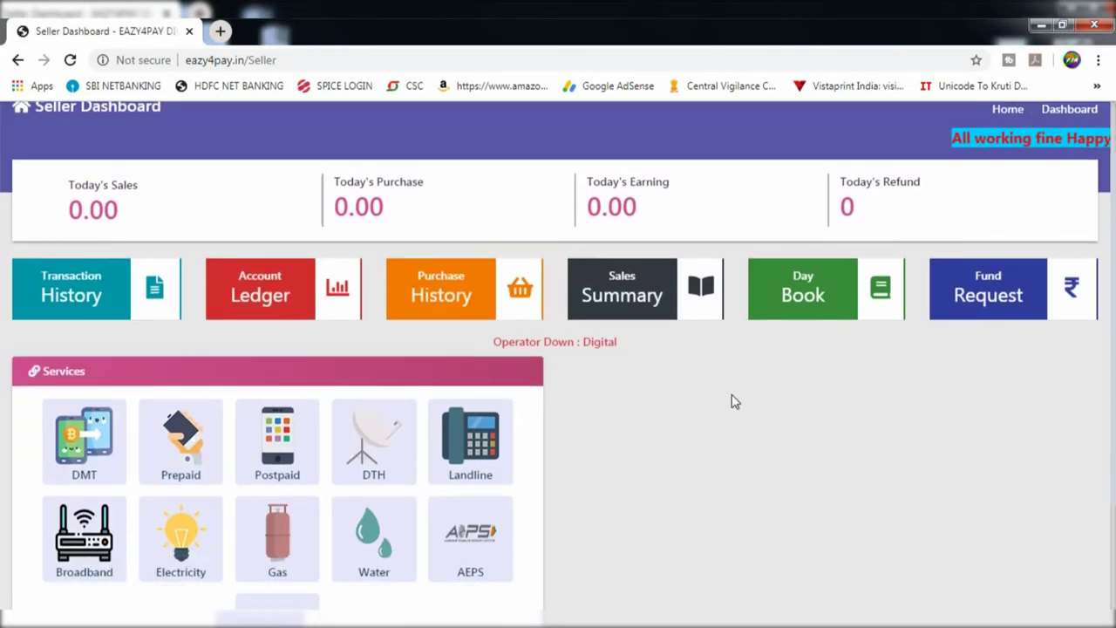
{"action": "scroll", "coordinate": [730, 399], "scroll_direction": "up", "scroll_amount": 2}
{"action": "left_click", "coordinate": [221, 158]}
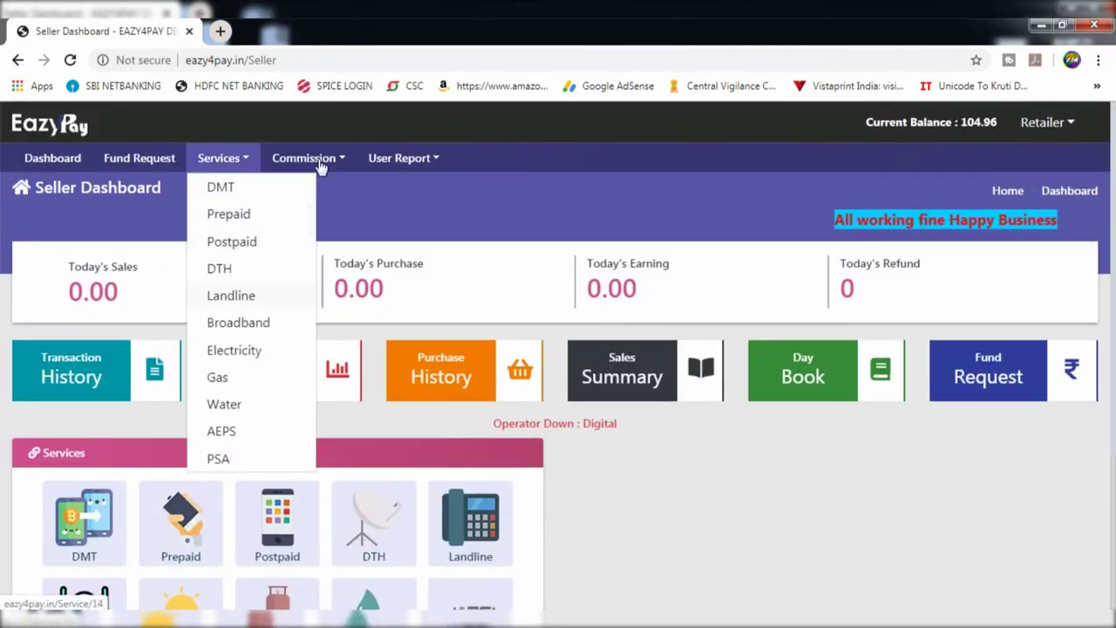
{"action": "left_click", "coordinate": [306, 158]}
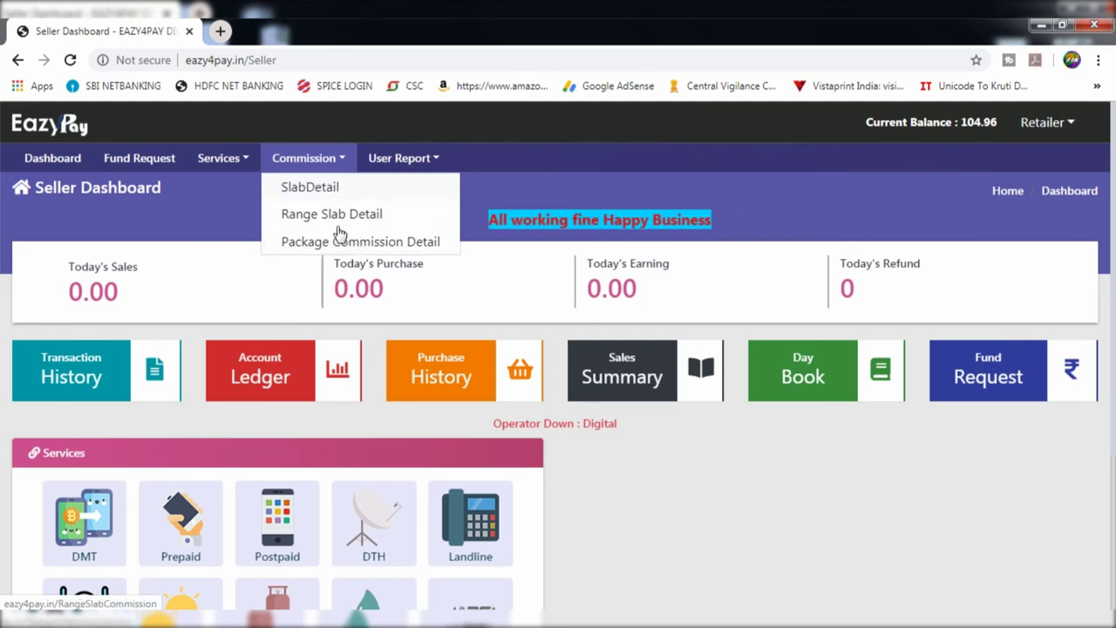
{"action": "left_click", "coordinate": [376, 158]}
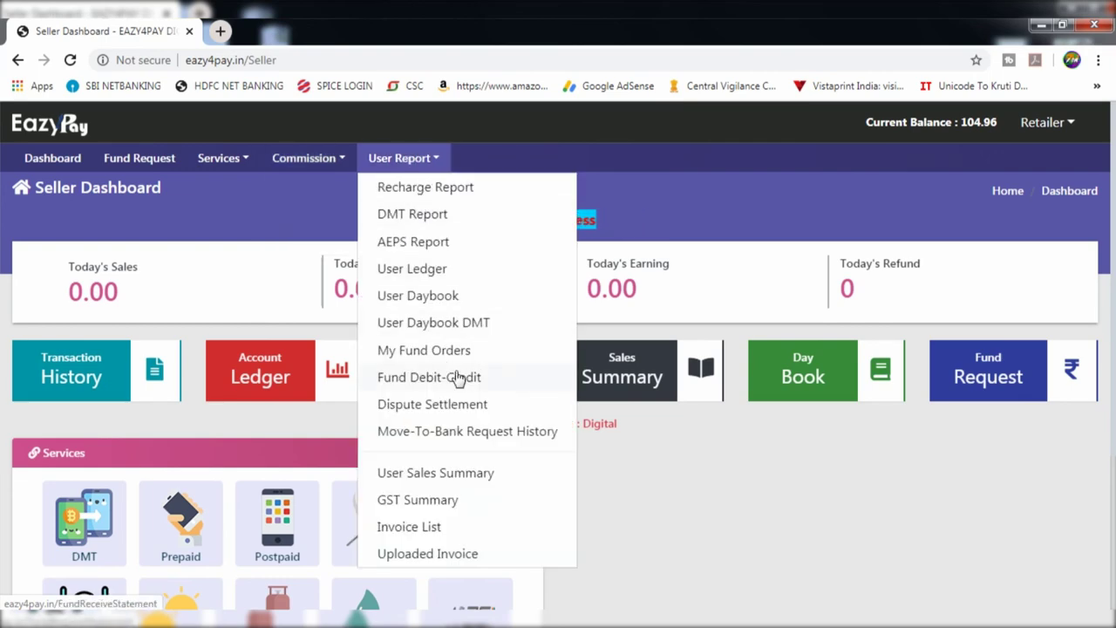
{"action": "left_click", "coordinate": [698, 506]}
{"action": "scroll", "coordinate": [683, 506], "scroll_direction": "down", "scroll_amount": 3}
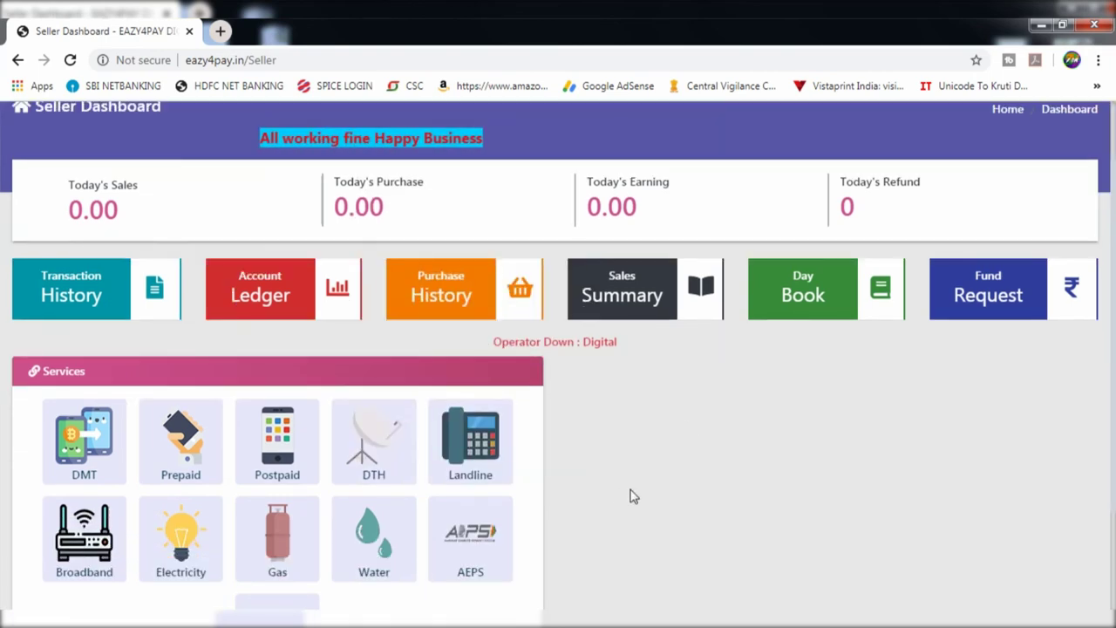
{"action": "scroll", "coordinate": [412, 491], "scroll_direction": "up", "scroll_amount": 3}
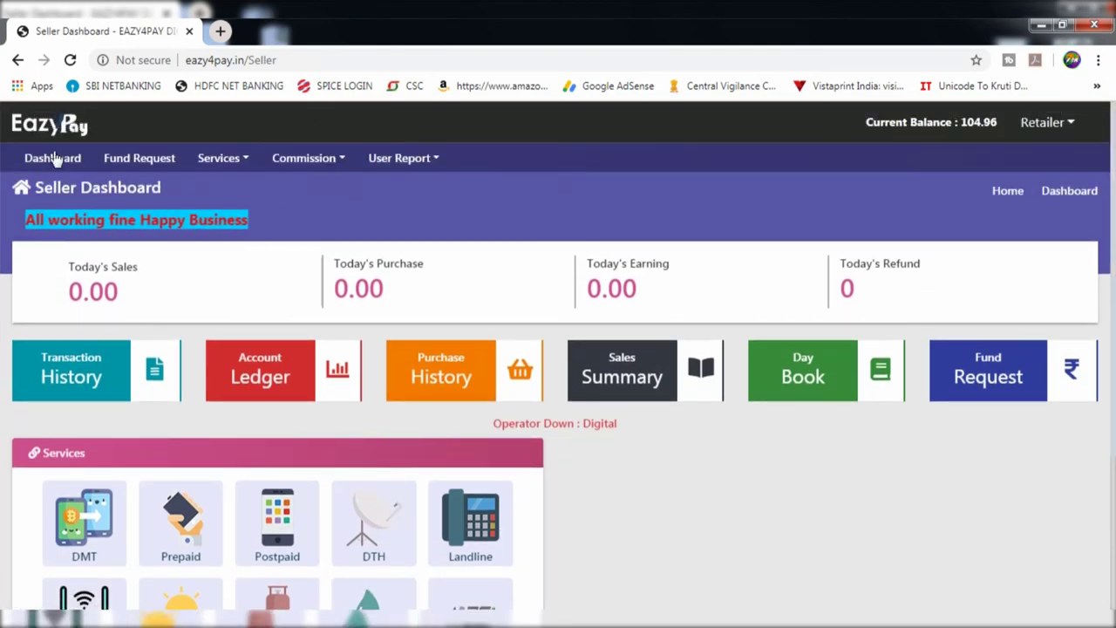
{"action": "left_click", "coordinate": [58, 157]}
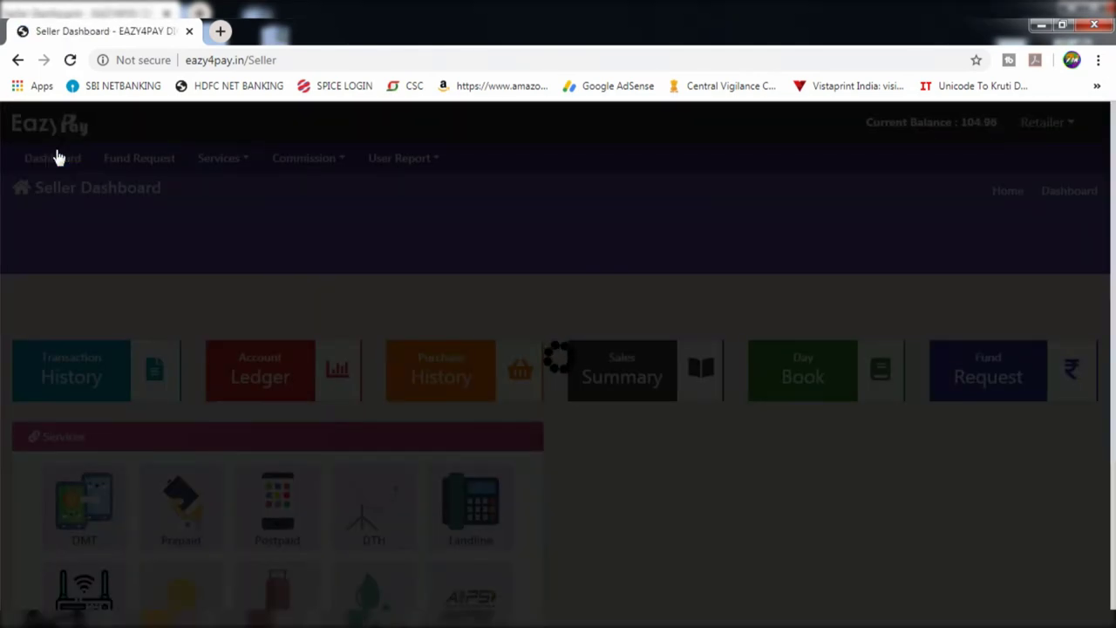